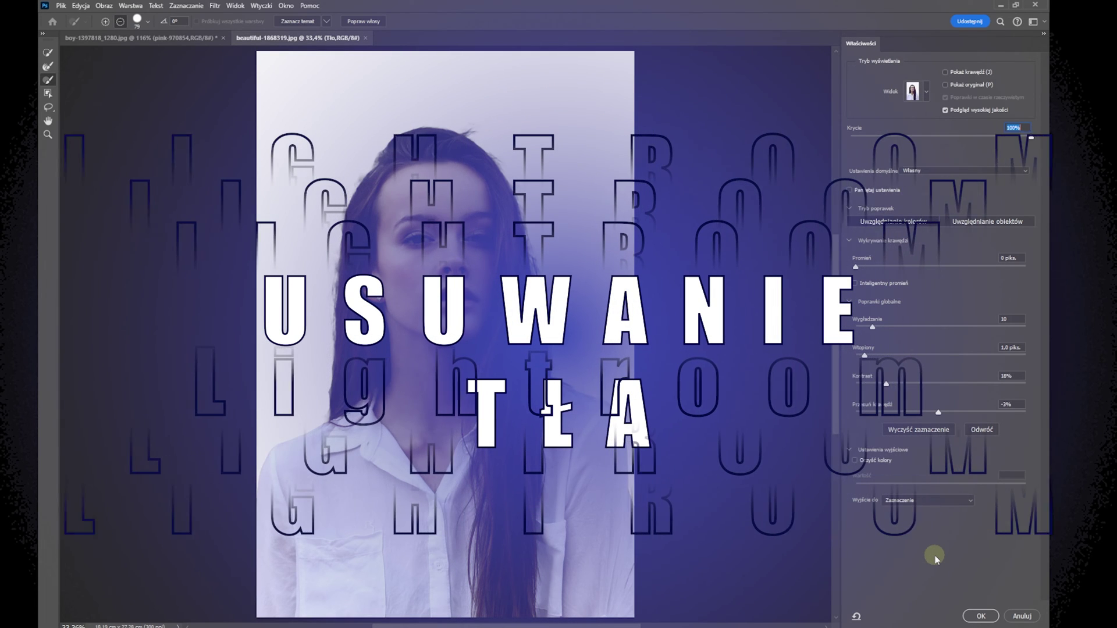
Step: Output the woman's refined selection to a new layer with layer mask, then switch to the boy photo
{"action": "left_click", "coordinate": [970, 502]}
{"action": "left_click", "coordinate": [967, 538]}
{"action": "left_click", "coordinate": [981, 618]}
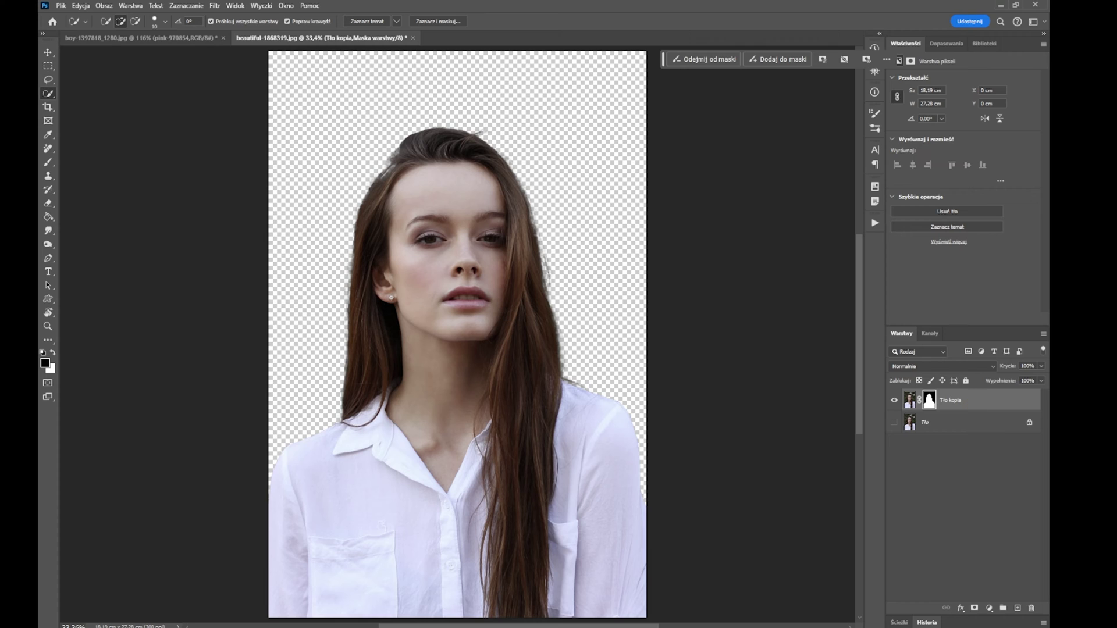
{"action": "key", "text": "b"}
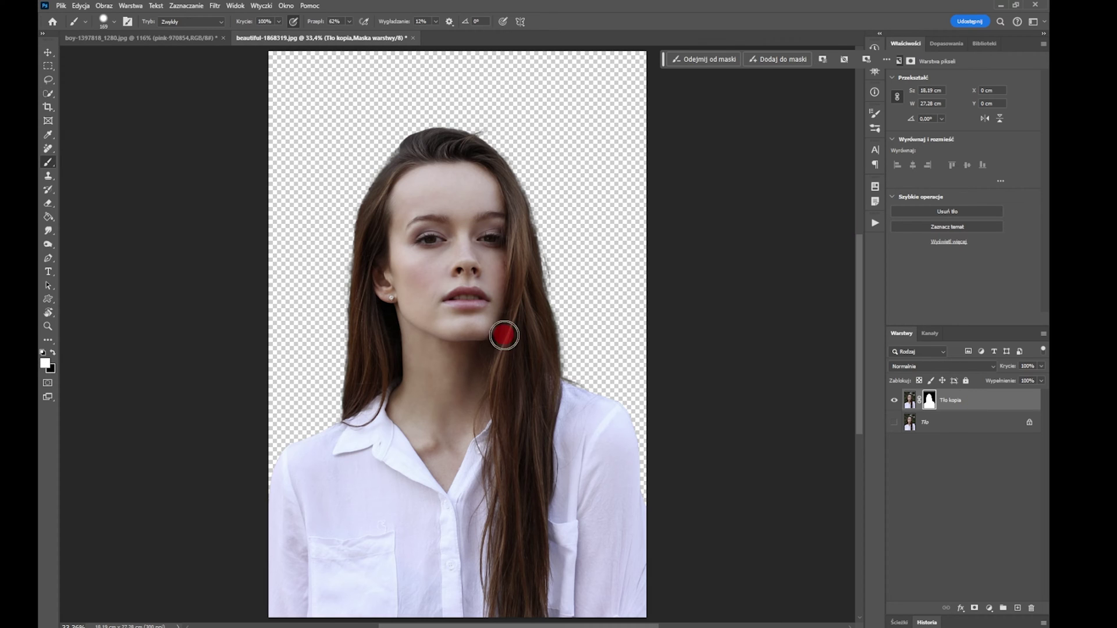
{"action": "left_click", "coordinate": [481, 119]}
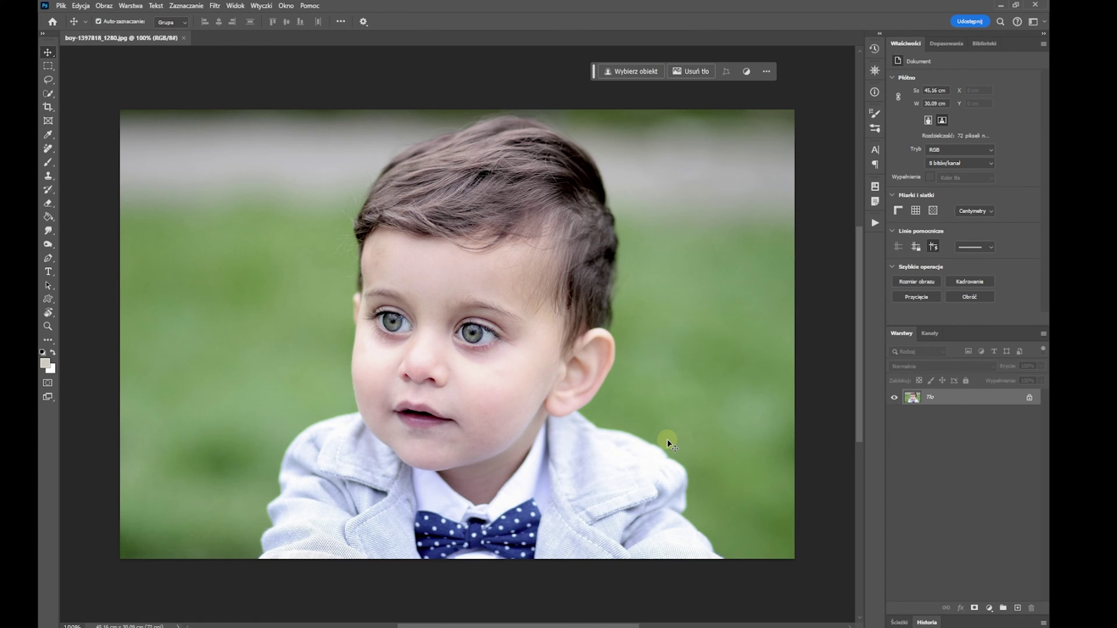
Step: Move the contextual task bar to the centre above the boy photo and check the Window menu
{"action": "left_click_drag", "start_coordinate": [593, 71], "coordinate": [320, 65]}
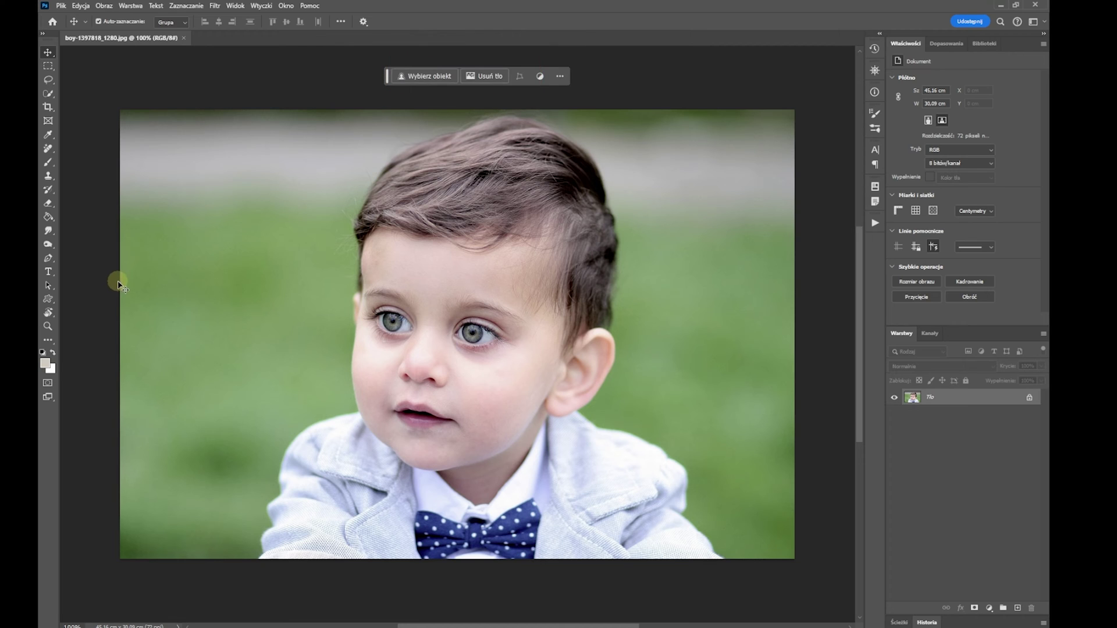
{"action": "left_click", "coordinate": [290, 7]}
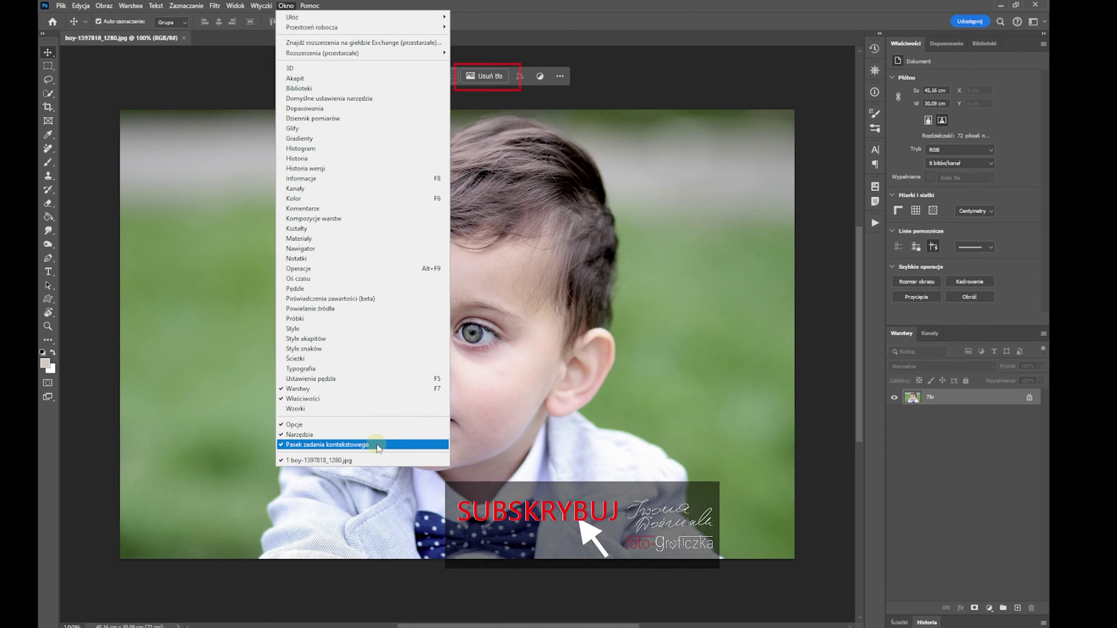
{"action": "left_click", "coordinate": [483, 77]}
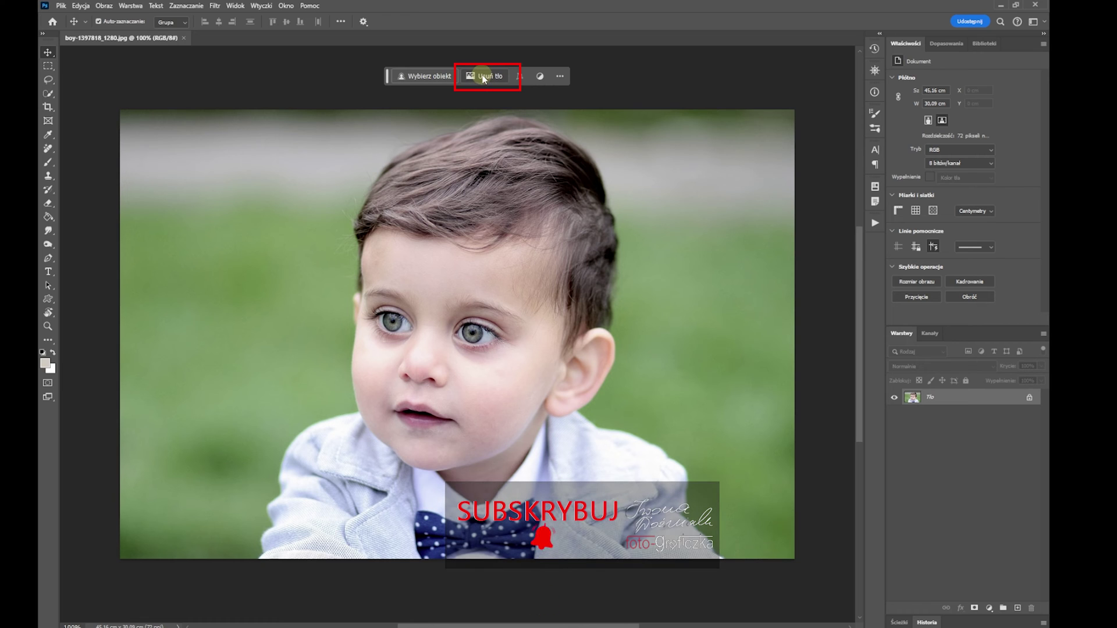
Step: Remove the boy's green background with Remove Background, then check the Warstwa 0 layer
{"action": "left_click", "coordinate": [483, 77]}
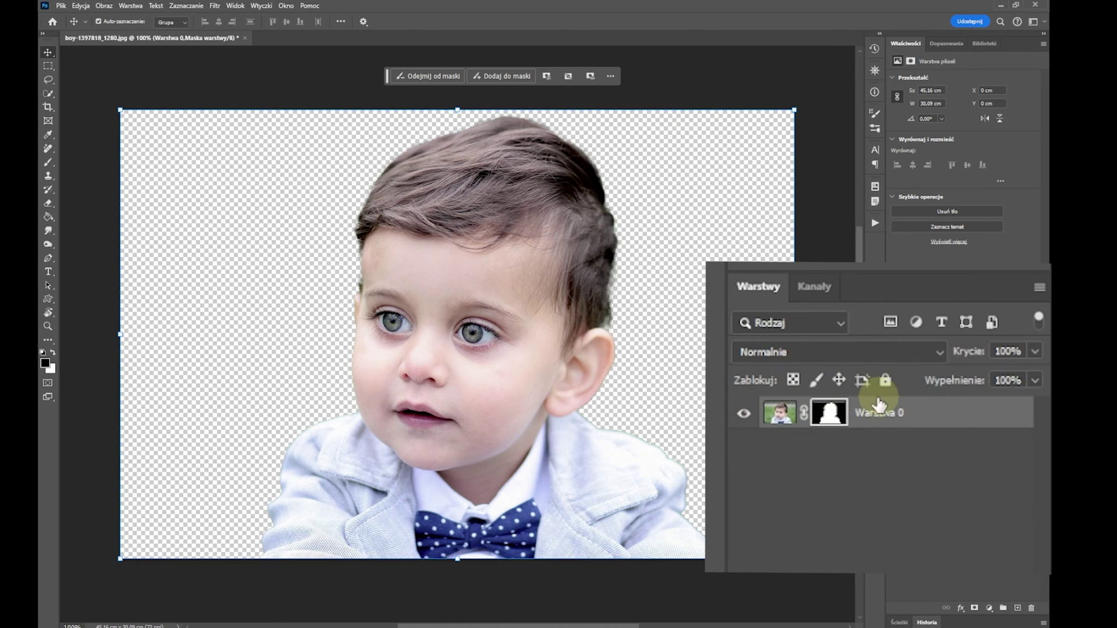
{"action": "left_click", "coordinate": [796, 431]}
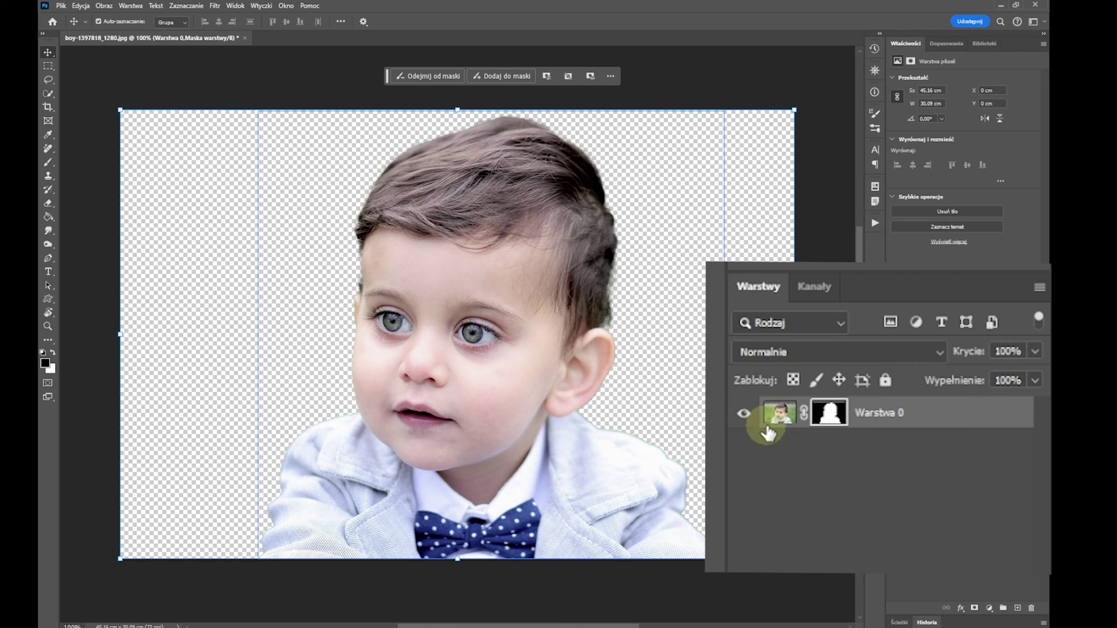
{"action": "left_click", "coordinate": [925, 445]}
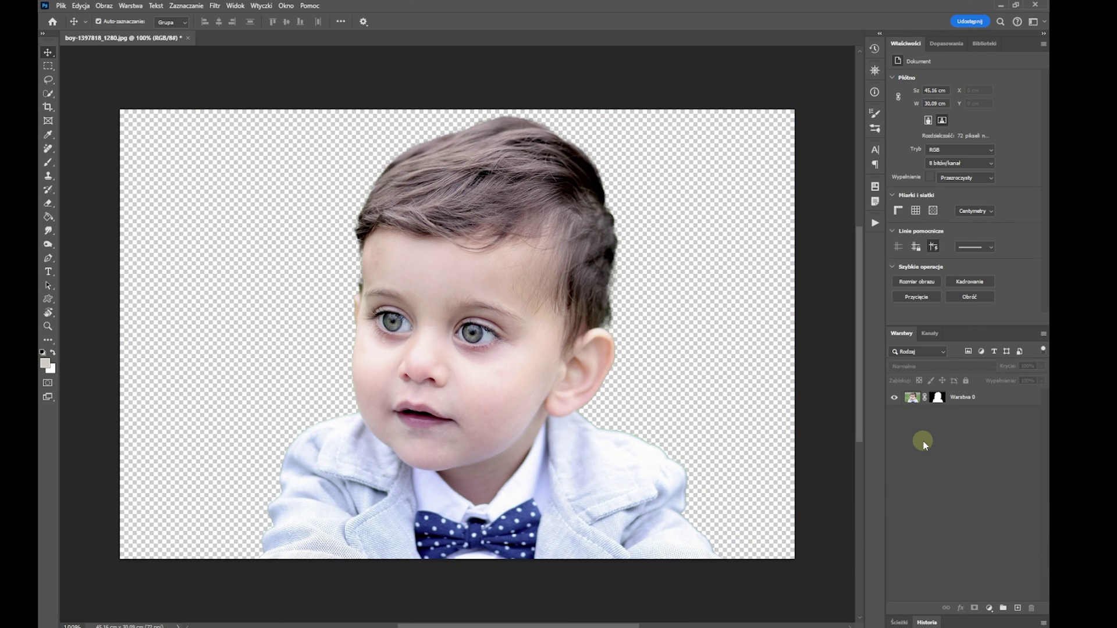
{"action": "left_click", "coordinate": [584, 374]}
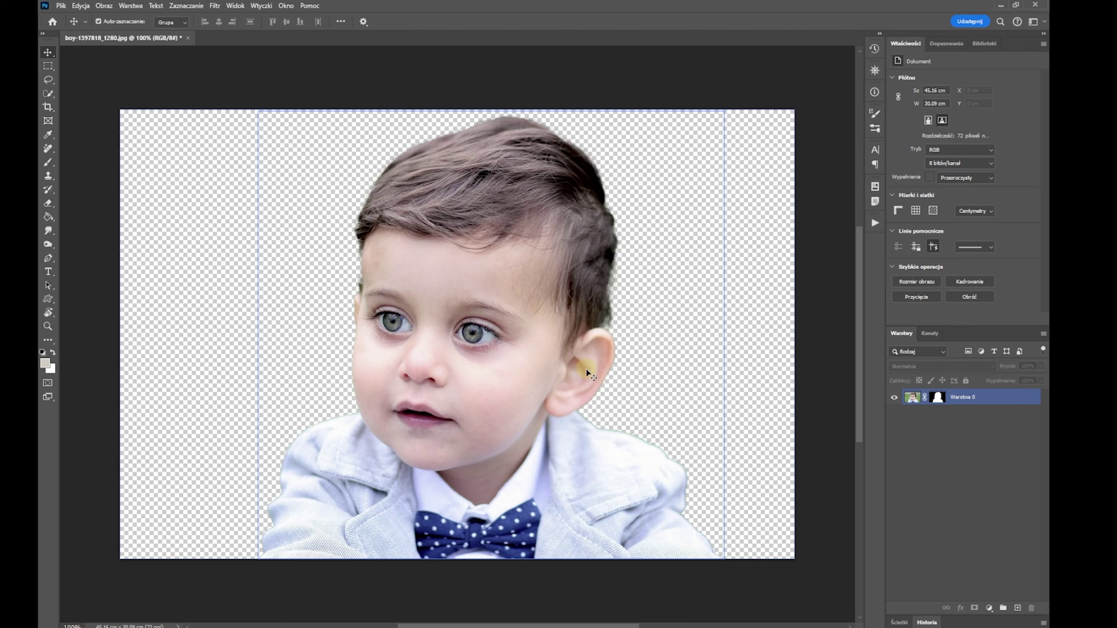
{"action": "left_click", "coordinate": [518, 291]}
{"action": "left_click", "coordinate": [53, 163]}
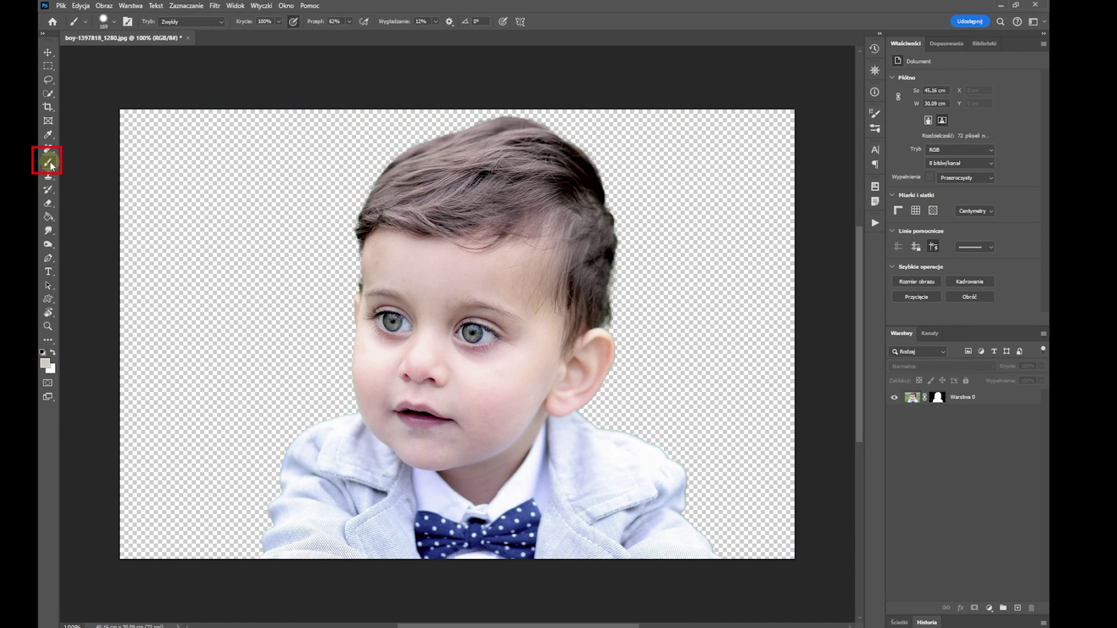
{"action": "left_click", "coordinate": [51, 353]}
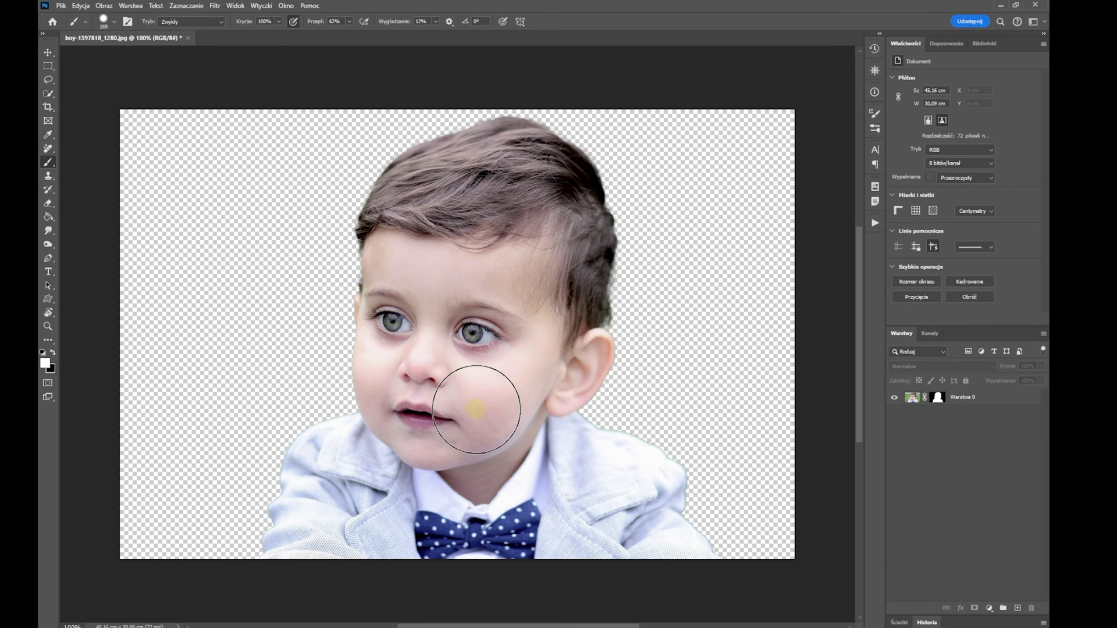
{"action": "left_click", "coordinate": [47, 326]}
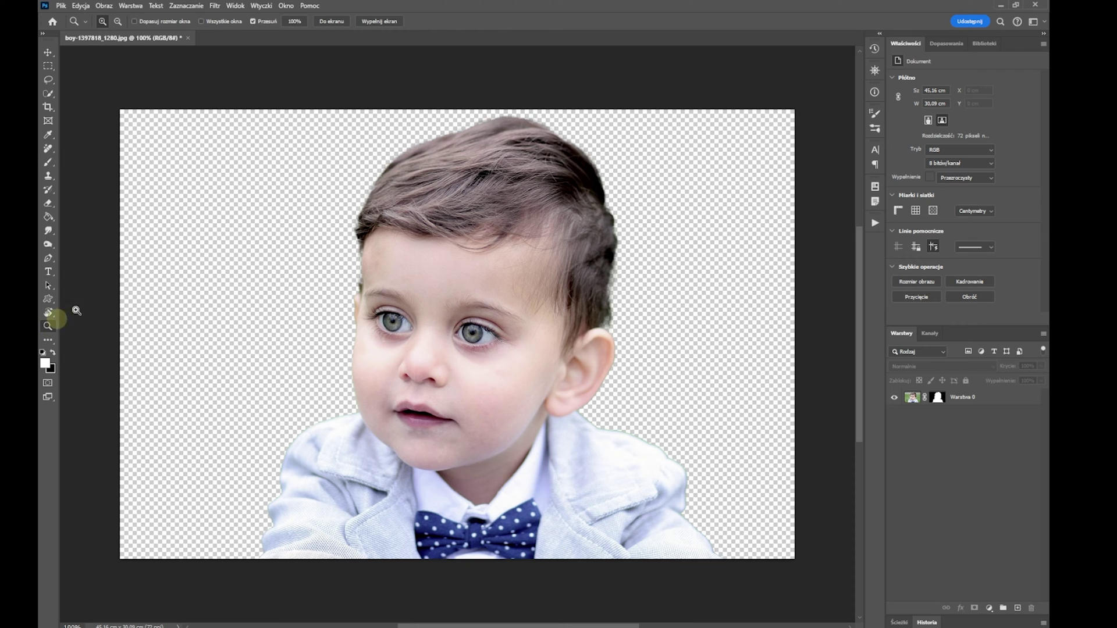
{"action": "left_click", "coordinate": [609, 350]}
{"action": "left_click", "coordinate": [623, 373]}
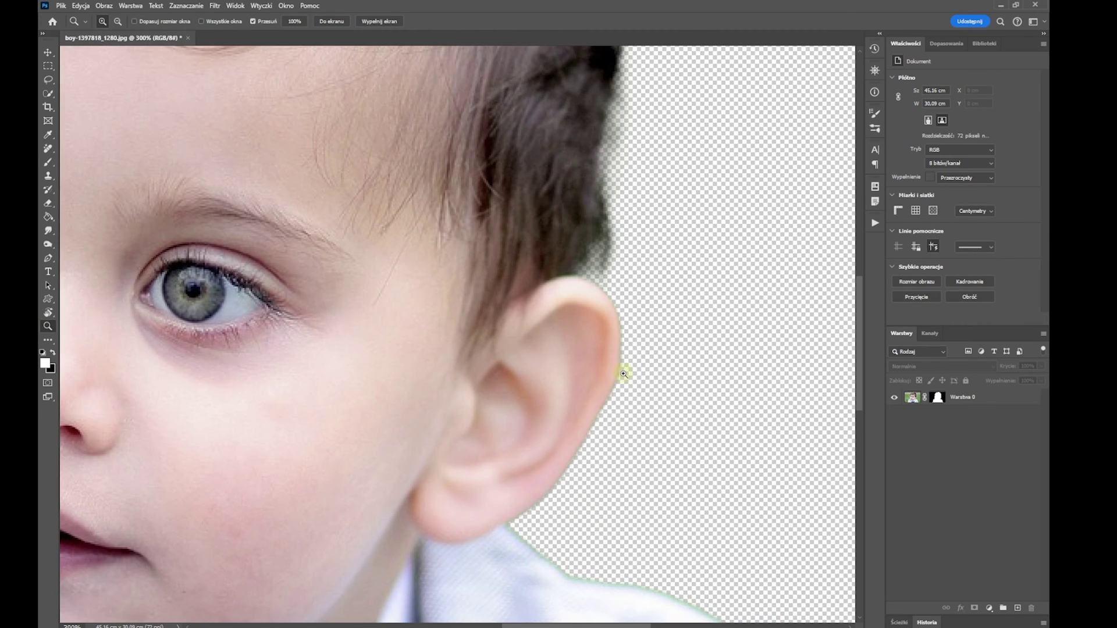
{"action": "left_click", "coordinate": [622, 380]}
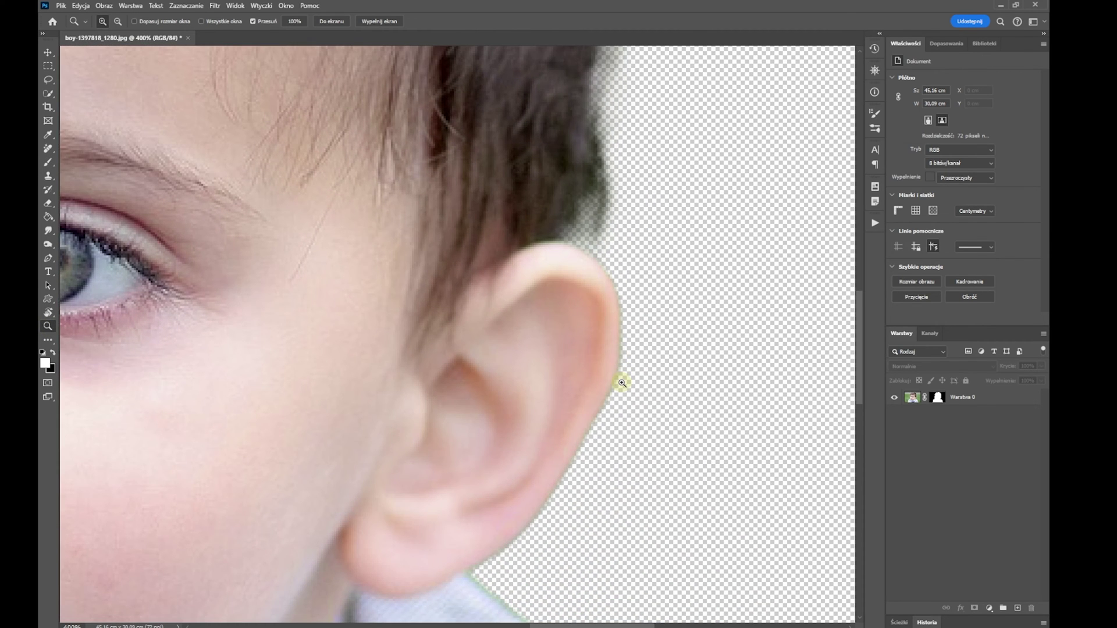
{"action": "left_click", "coordinate": [623, 380]}
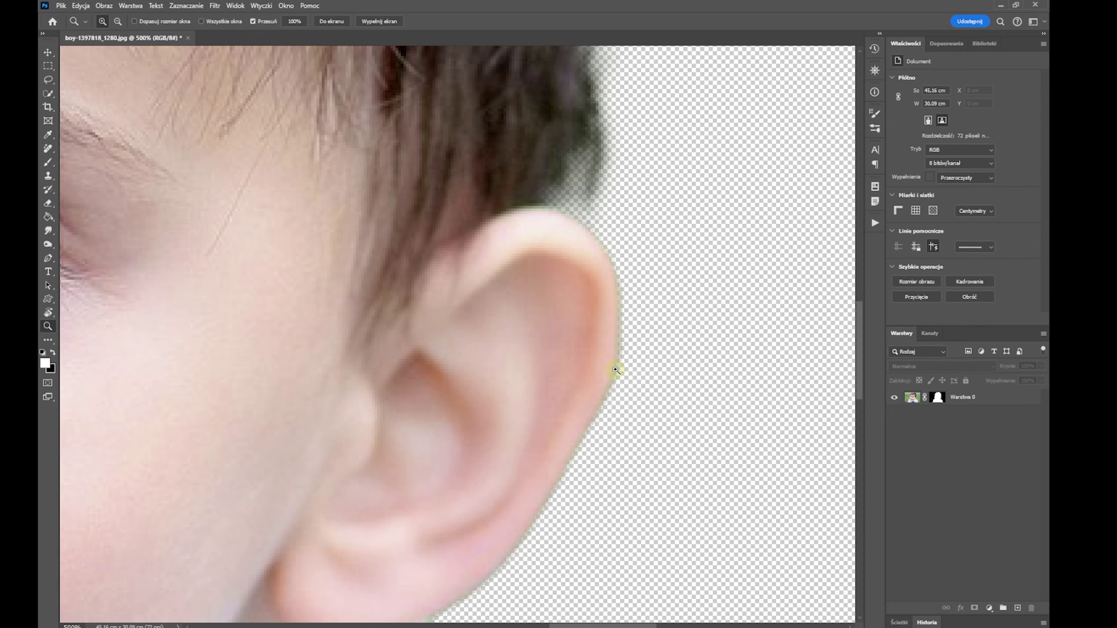
{"action": "key", "text": "ctrl+0"}
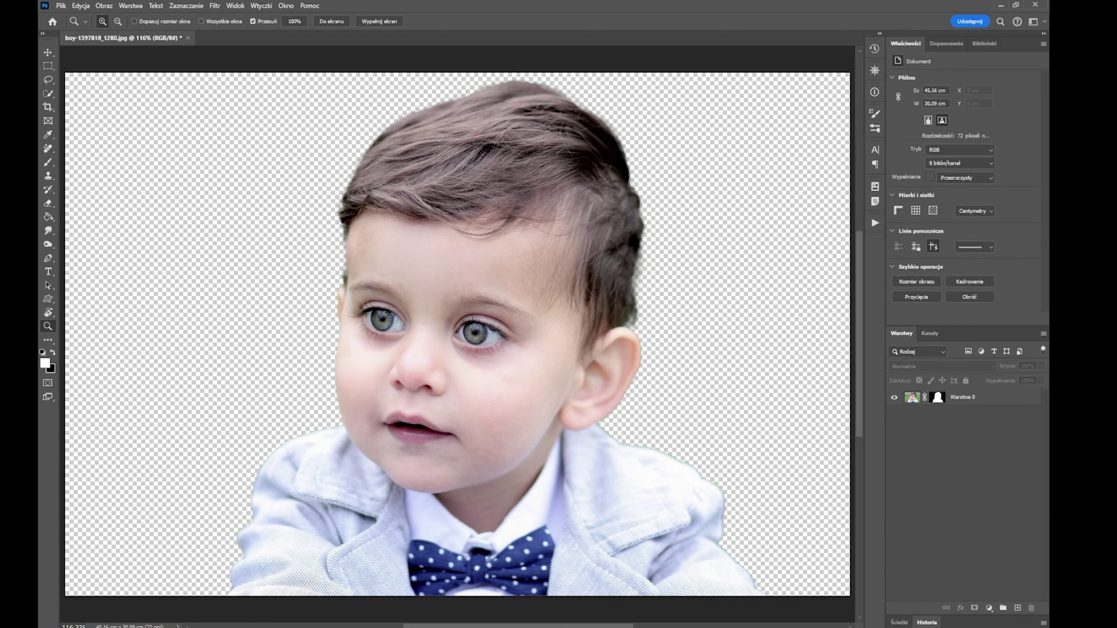
{"action": "left_click", "coordinate": [989, 609]}
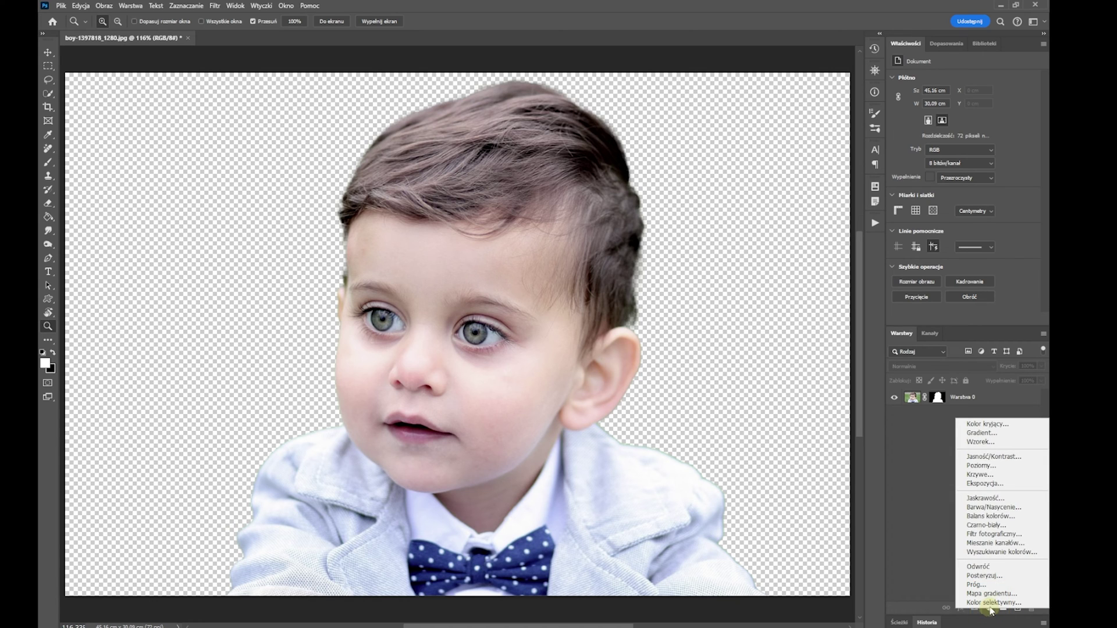
Step: Add a black solid colour fill layer and move it beneath the Warstwa 0 boy layer
{"action": "left_click", "coordinate": [998, 424]}
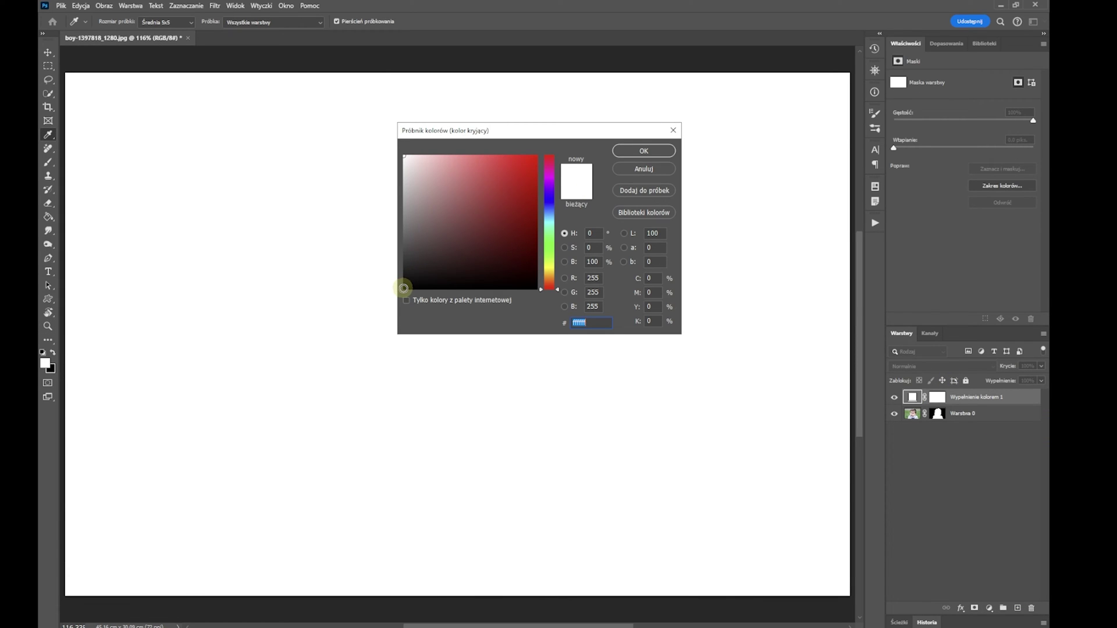
{"action": "left_click", "coordinate": [403, 288]}
{"action": "left_click", "coordinate": [651, 150]}
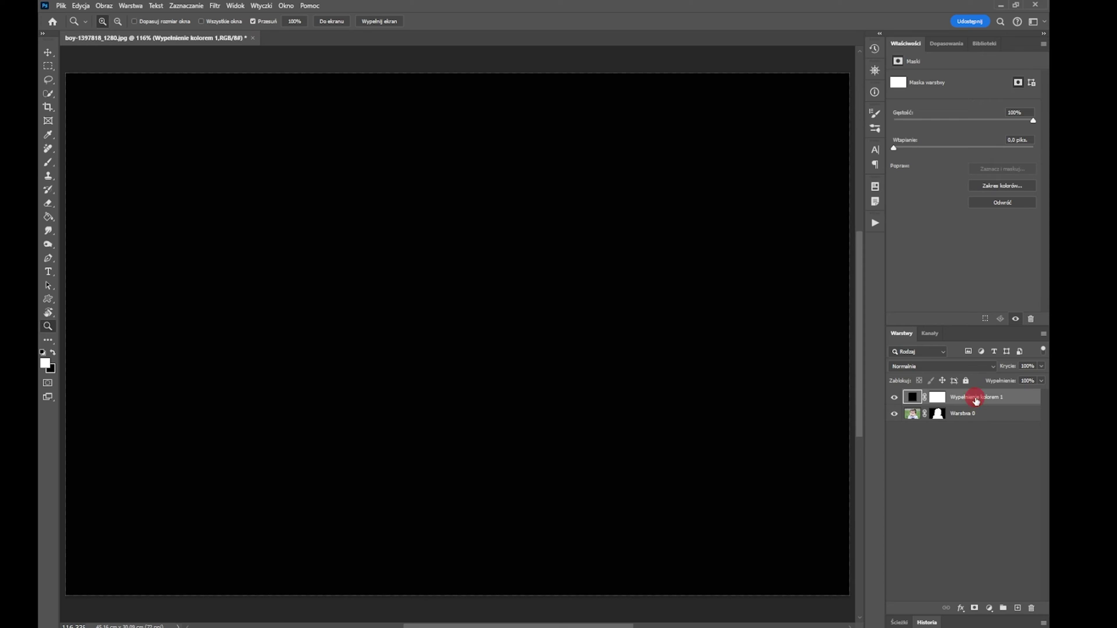
{"action": "left_click_drag", "start_coordinate": [975, 400], "coordinate": [967, 431]}
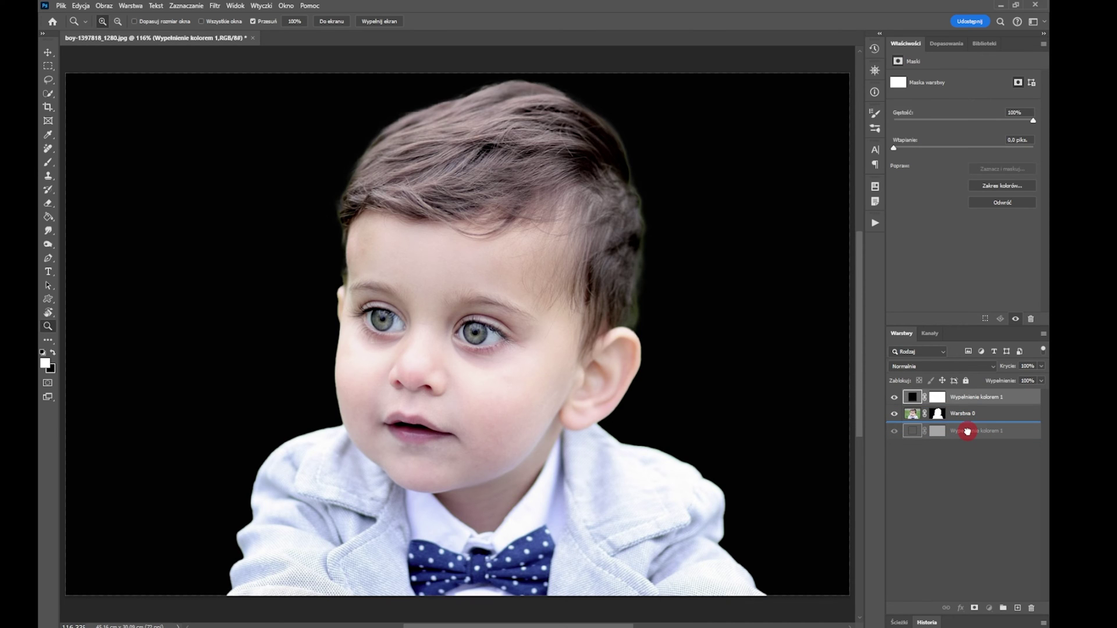
{"action": "left_click_drag", "start_coordinate": [967, 431], "coordinate": [967, 431]}
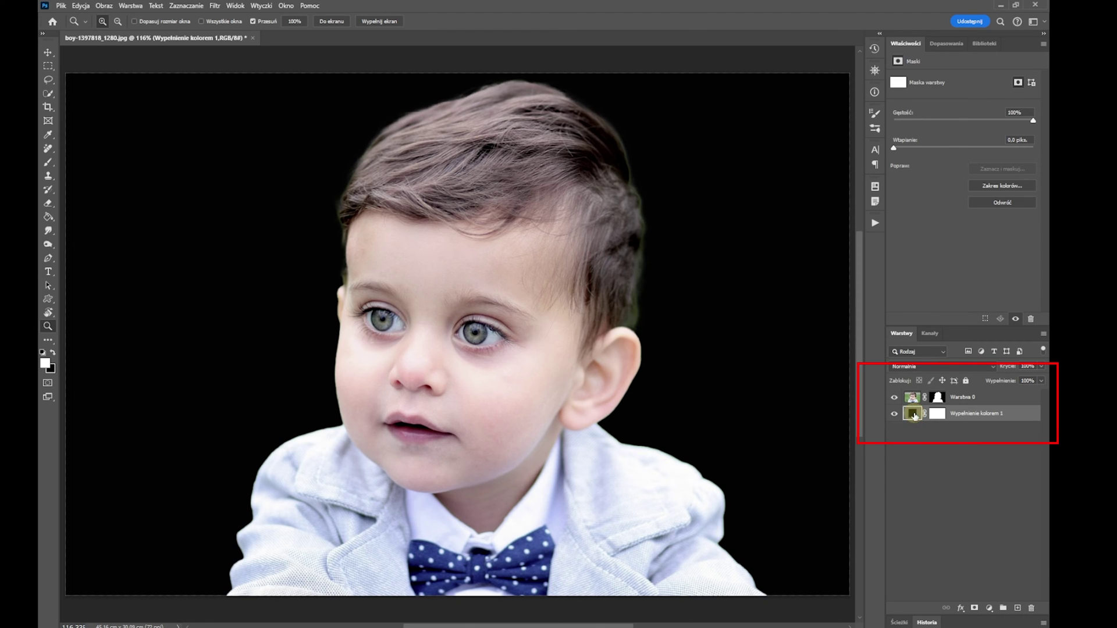
Step: Change the fill layer's colour to white and zoom in near the boy's ear
{"action": "double_click", "coordinate": [913, 414]}
{"action": "left_click", "coordinate": [401, 155]}
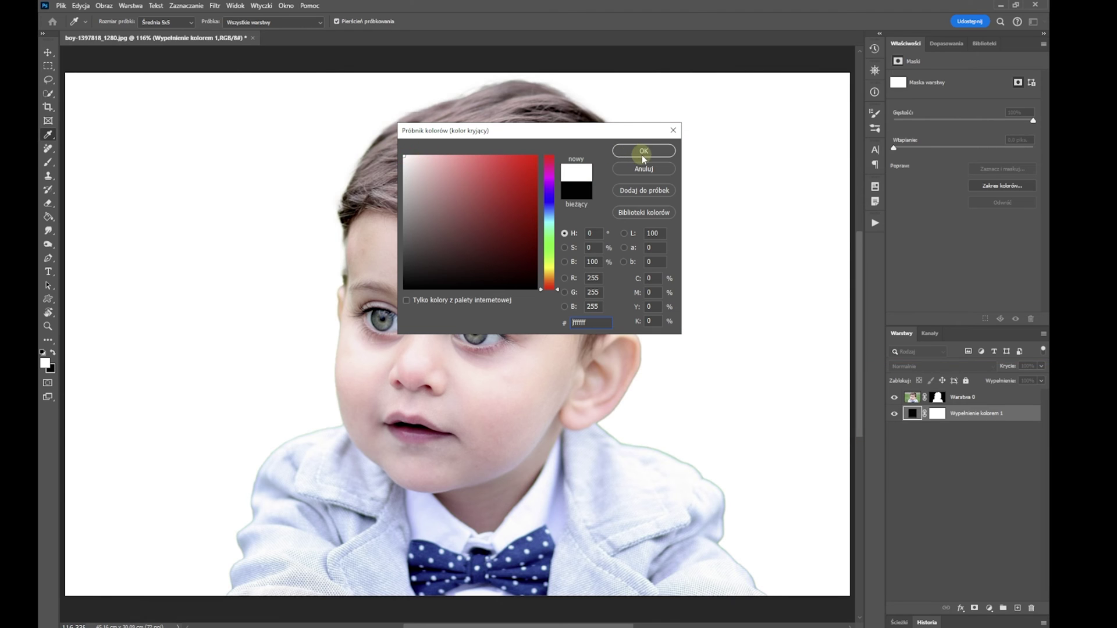
{"action": "left_click", "coordinate": [642, 153]}
{"action": "left_click", "coordinate": [646, 469]}
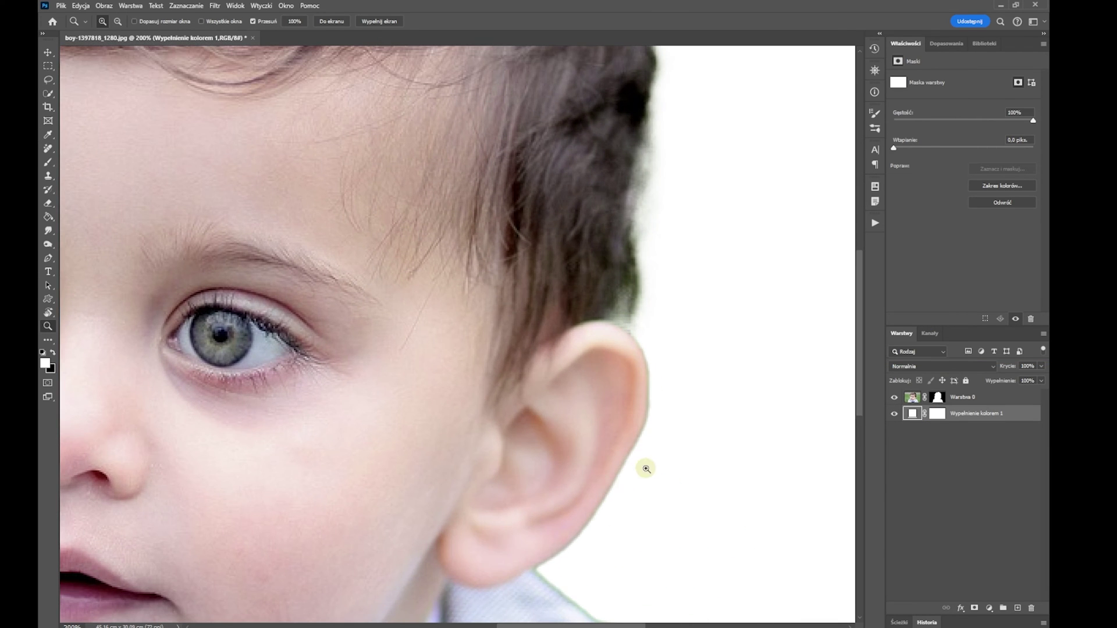
Step: Smudge the boy's layer mask edges along his hair and ear
{"action": "left_click", "coordinate": [602, 605]}
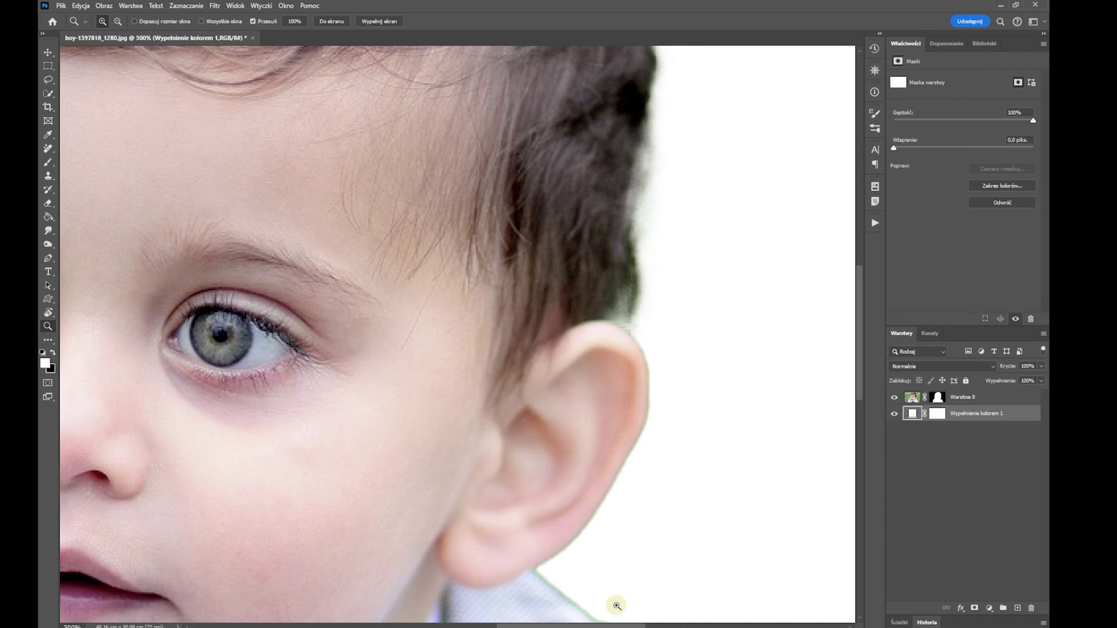
{"action": "left_click", "coordinate": [938, 398]}
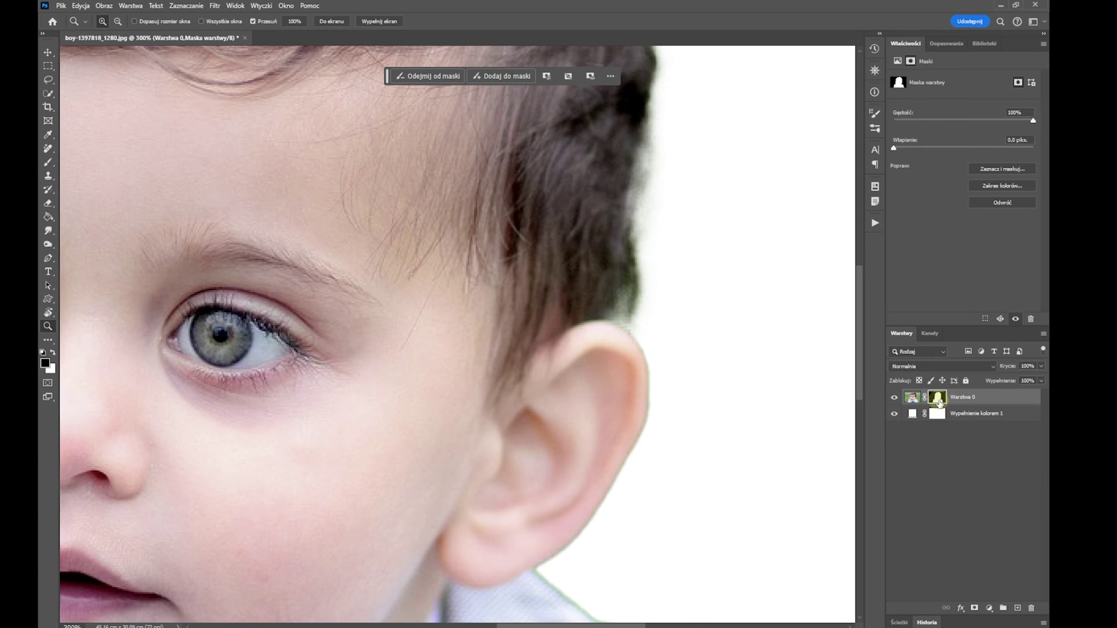
{"action": "left_click", "coordinate": [48, 231]}
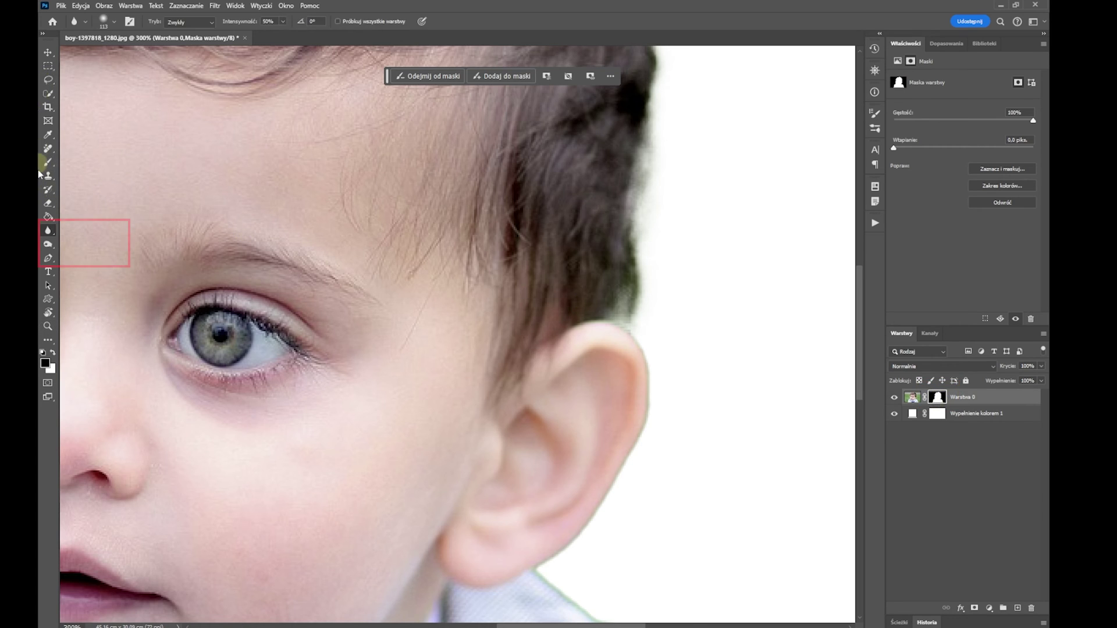
{"action": "right_click", "coordinate": [50, 234]}
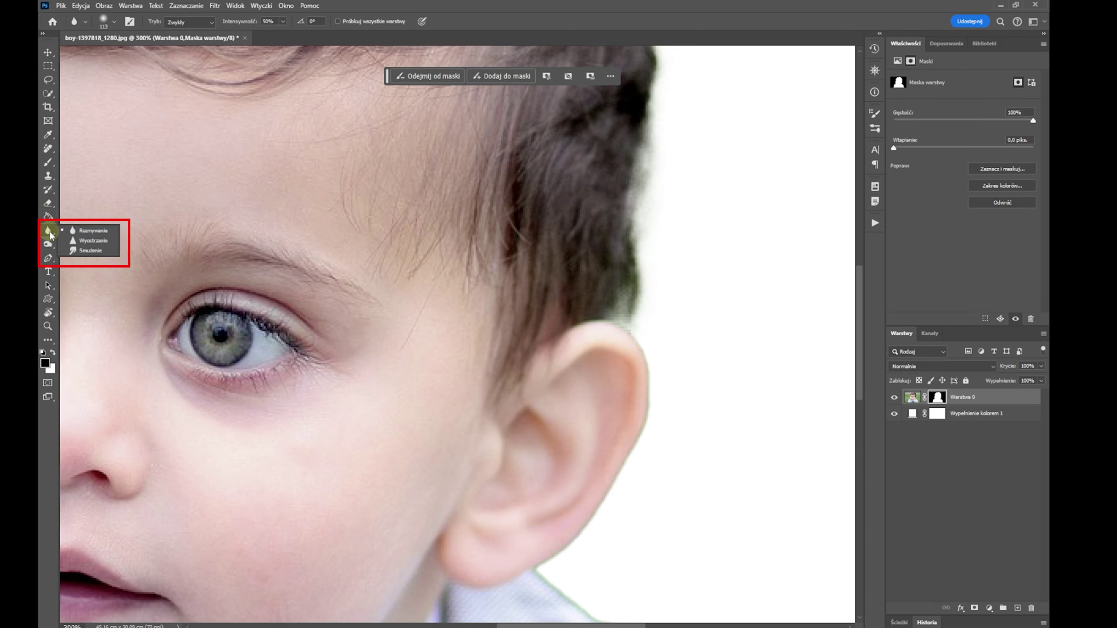
{"action": "left_click", "coordinate": [75, 254]}
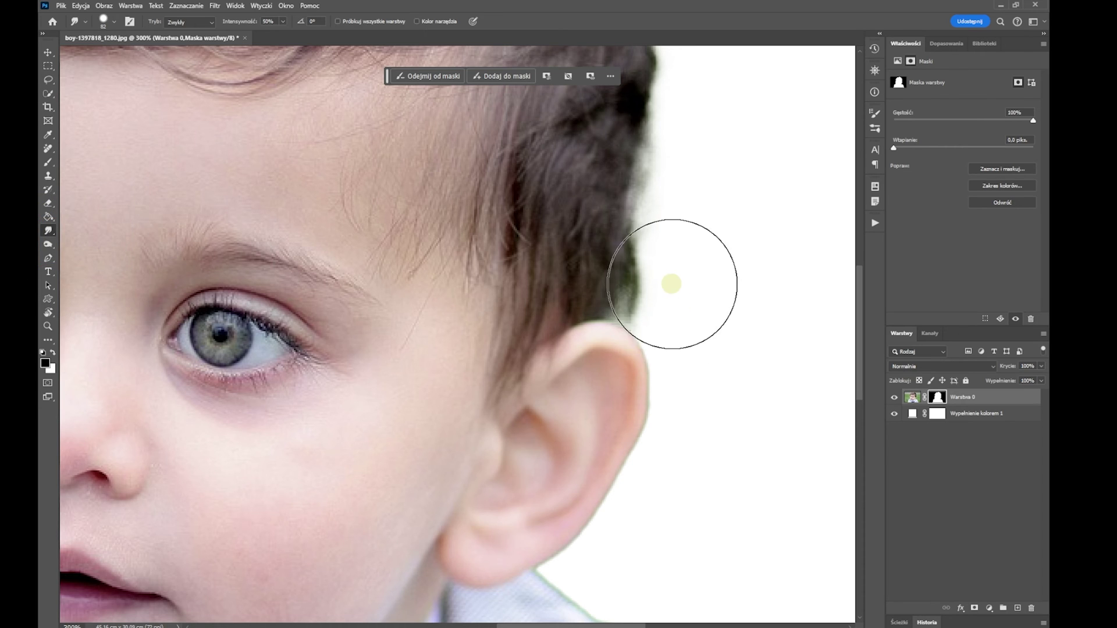
{"action": "mouse_move", "coordinate": [705, 260]}
{"action": "left_mouse_down"}
{"action": "mouse_move", "coordinate": [684, 263]}
{"action": "mouse_move", "coordinate": [694, 294]}
{"action": "left_mouse_up"}
{"action": "mouse_move", "coordinate": [721, 366]}
{"action": "left_mouse_down"}
{"action": "mouse_move", "coordinate": [704, 376]}
{"action": "mouse_move", "coordinate": [713, 432]}
{"action": "mouse_move", "coordinate": [703, 474]}
{"action": "mouse_move", "coordinate": [656, 523]}
{"action": "mouse_move", "coordinate": [655, 557]}
{"action": "mouse_move", "coordinate": [634, 559]}
{"action": "left_mouse_up"}
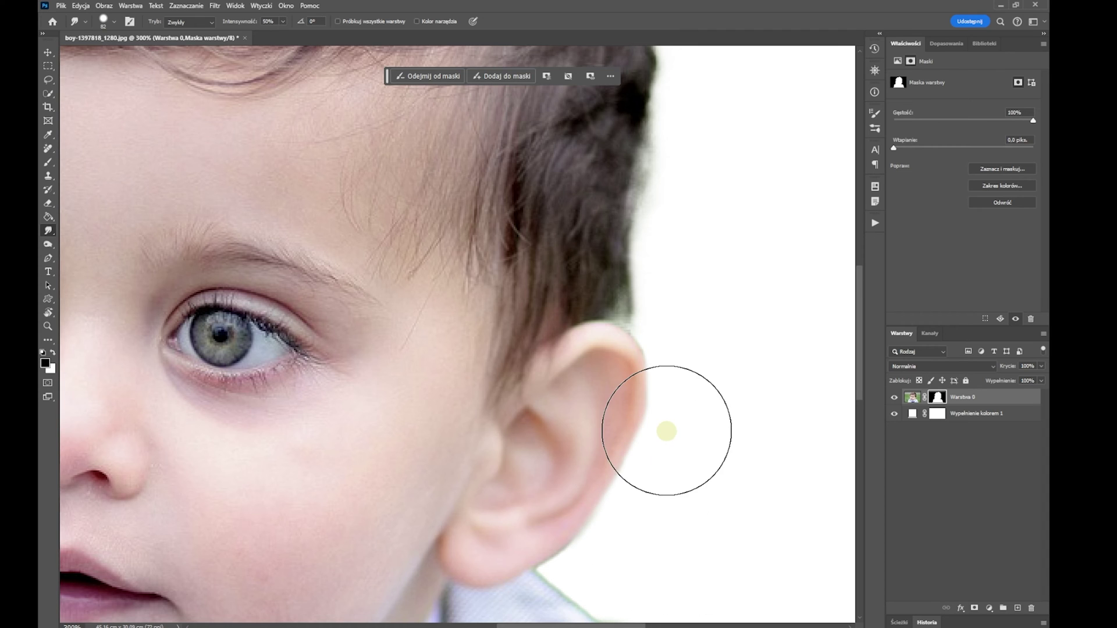
Step: Clean the mask halo along the jacket and left hair edges, then hide the white fill to check
{"action": "key", "text": "bracketleft"}
{"action": "key", "text": "bracketleft"}
{"action": "key", "text": "bracketleft"}
{"action": "key", "text": "bracketleft"}
{"action": "key", "text": "bracketleft"}
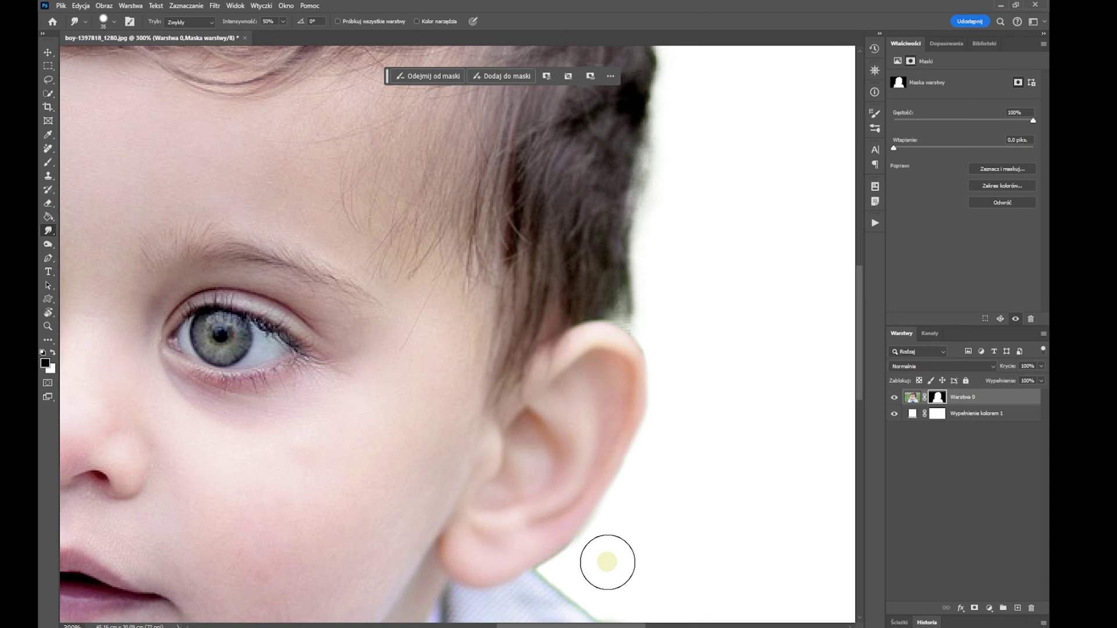
{"action": "scroll", "coordinate": [714, 524], "scroll_direction": "down", "scroll_amount": 3}
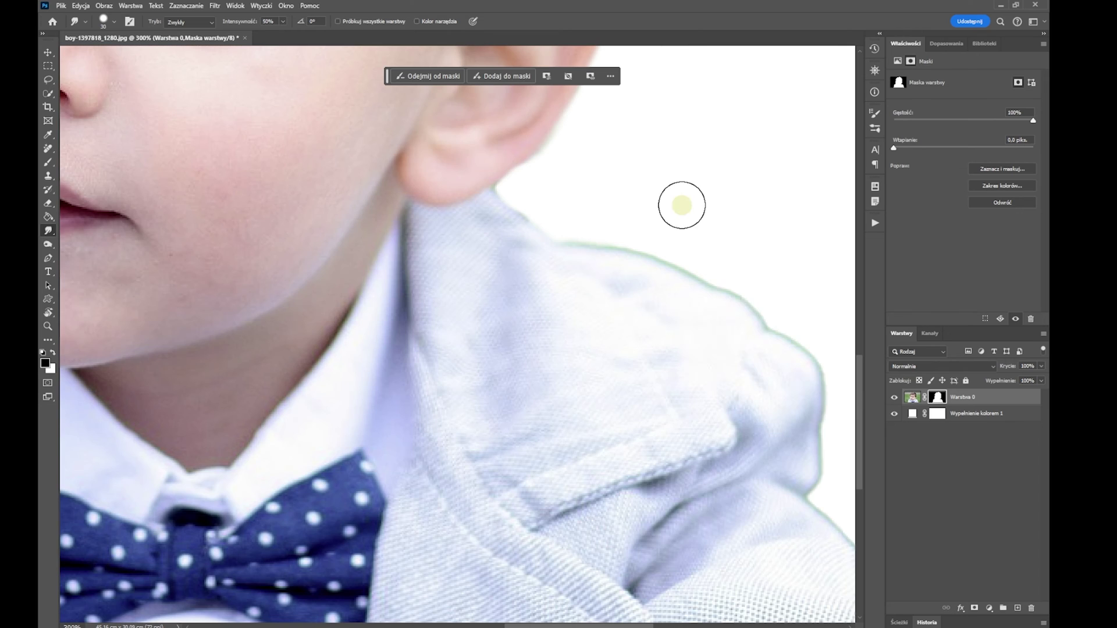
{"action": "scroll", "coordinate": [594, 222], "scroll_direction": "down", "scroll_amount": 3}
{"action": "key", "text": "bracketright"}
{"action": "key", "text": "bracketright"}
{"action": "key", "text": "bracketright"}
{"action": "left_click_drag", "start_coordinate": [731, 470], "coordinate": [741, 482]}
{"action": "key", "text": "bracketleft"}
{"action": "key", "text": "bracketleft"}
{"action": "left_click_drag", "start_coordinate": [324, 236], "coordinate": [282, 247]}
{"action": "key", "text": "bracketleft"}
{"action": "key", "text": "bracketleft"}
{"action": "left_click_drag", "start_coordinate": [324, 301], "coordinate": [335, 326]}
{"action": "left_click", "coordinate": [894, 414]}
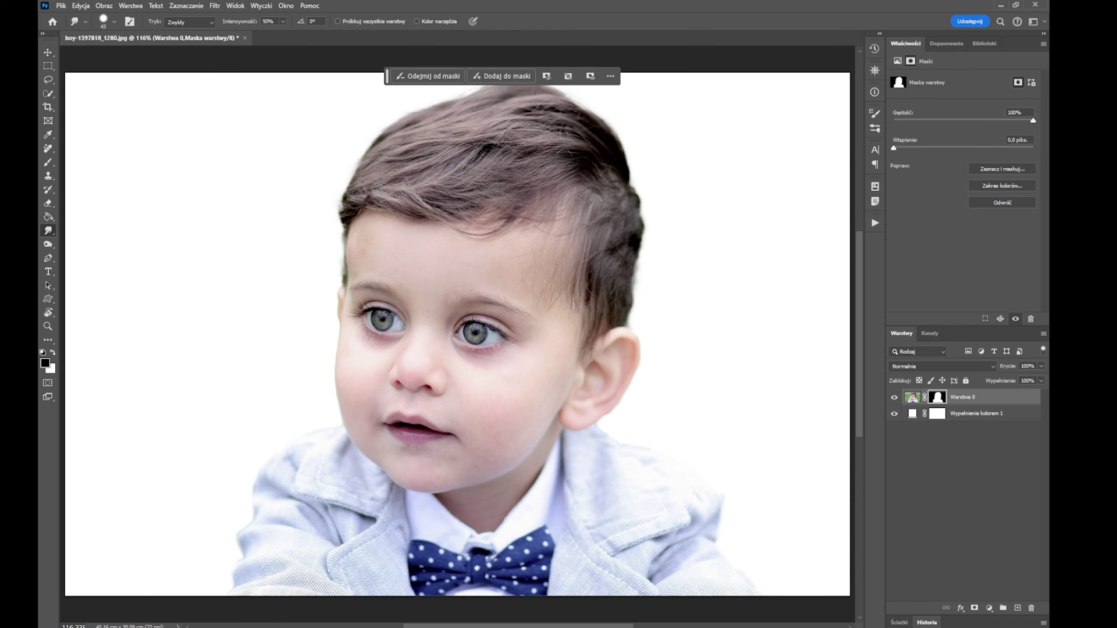
{"action": "left_click", "coordinate": [62, 7]}
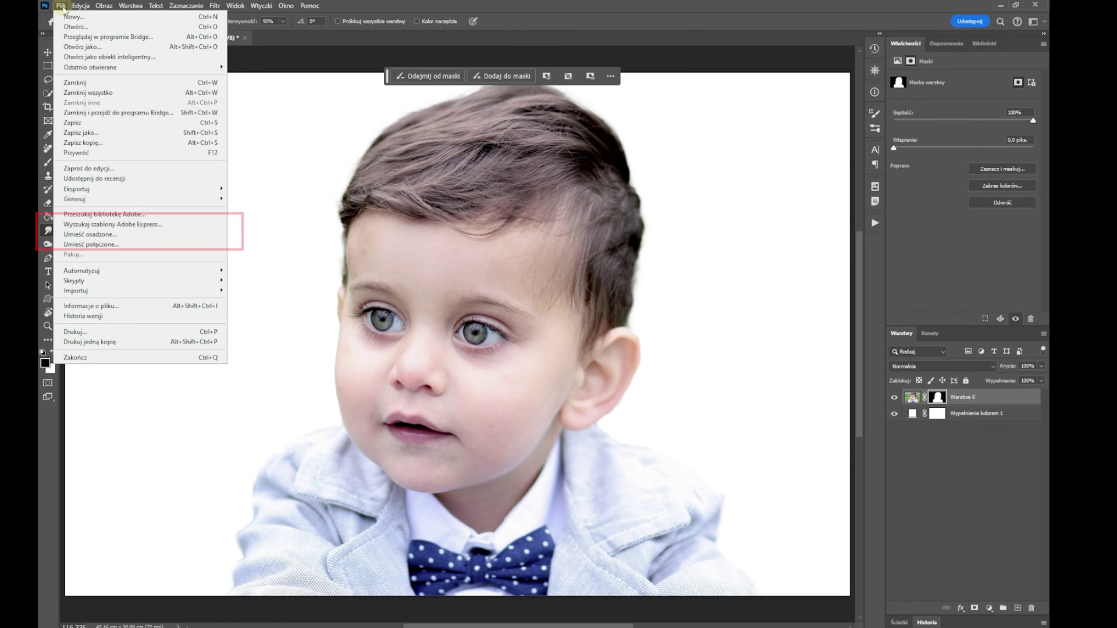
Step: Place the pink-970854 texture embedded, move it below the boy and scale it up
{"action": "left_click", "coordinate": [96, 234]}
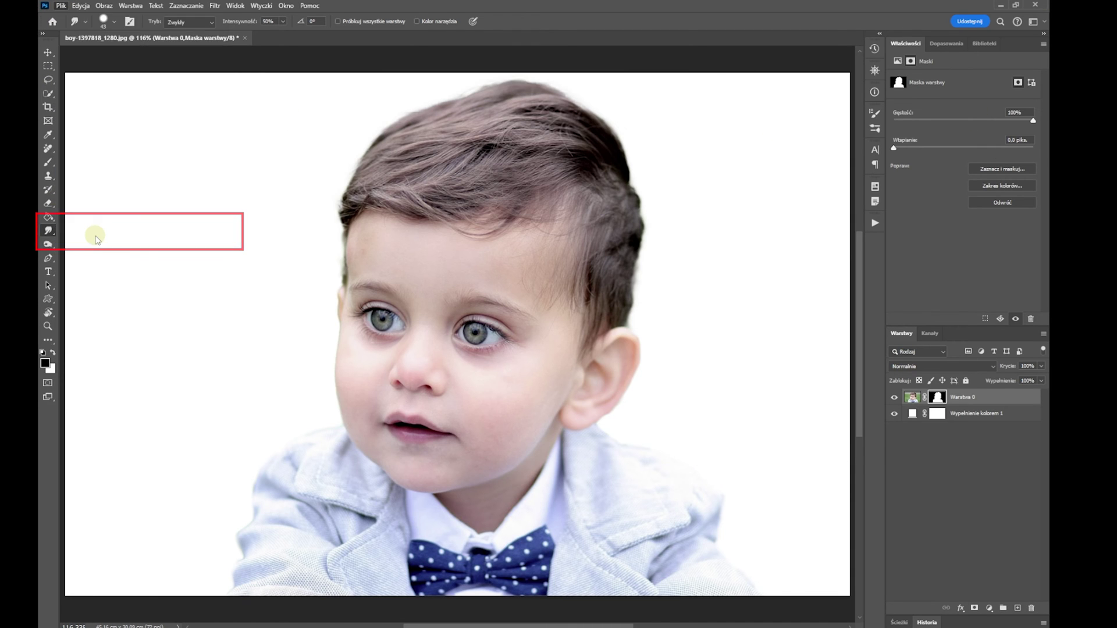
{"action": "scroll", "coordinate": [452, 174], "scroll_direction": "down", "scroll_amount": 2}
{"action": "left_click", "coordinate": [452, 198]}
{"action": "left_click", "coordinate": [666, 271]}
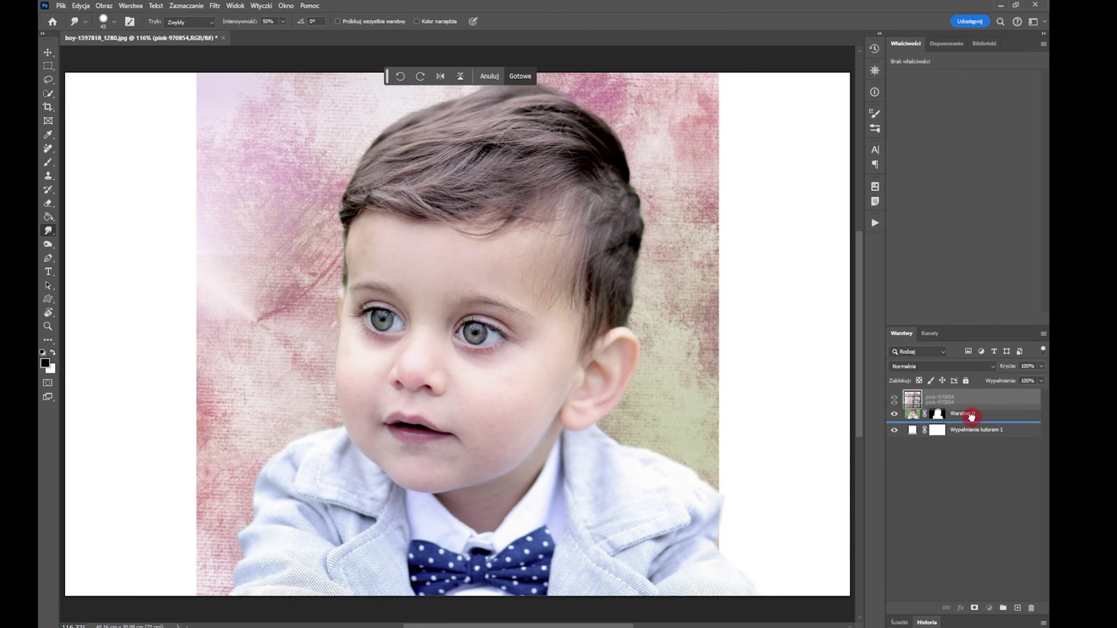
{"action": "left_click_drag", "start_coordinate": [970, 429], "coordinate": [970, 413]}
{"action": "left_click_drag", "start_coordinate": [721, 71], "coordinate": [741, 52]}
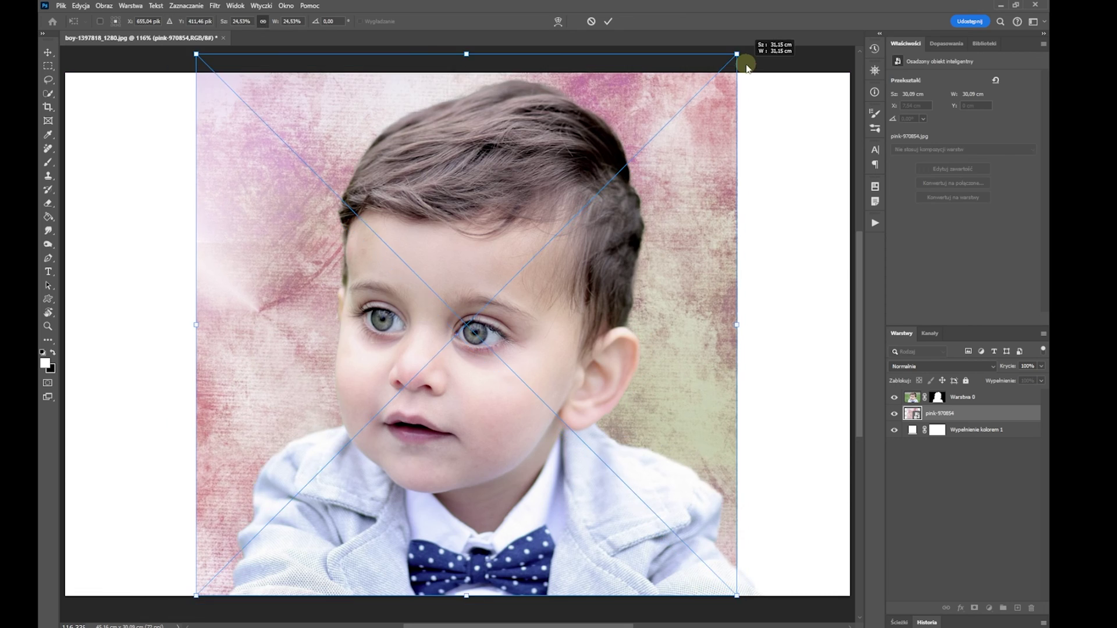
{"action": "scroll", "coordinate": [457, 334], "scroll_direction": "down", "scroll_amount": 2}
Step: Apply a Gaussian blur to the pink texture layer
{"action": "left_click", "coordinate": [215, 5]}
{"action": "left_click", "coordinate": [384, 210]}
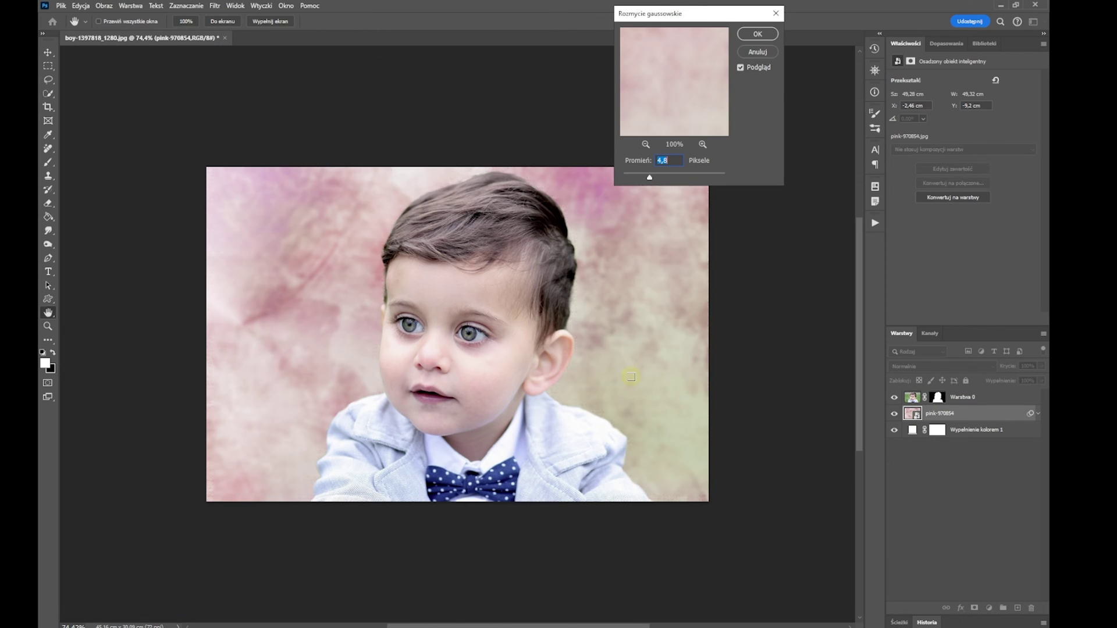
{"action": "key", "text": "Return"}
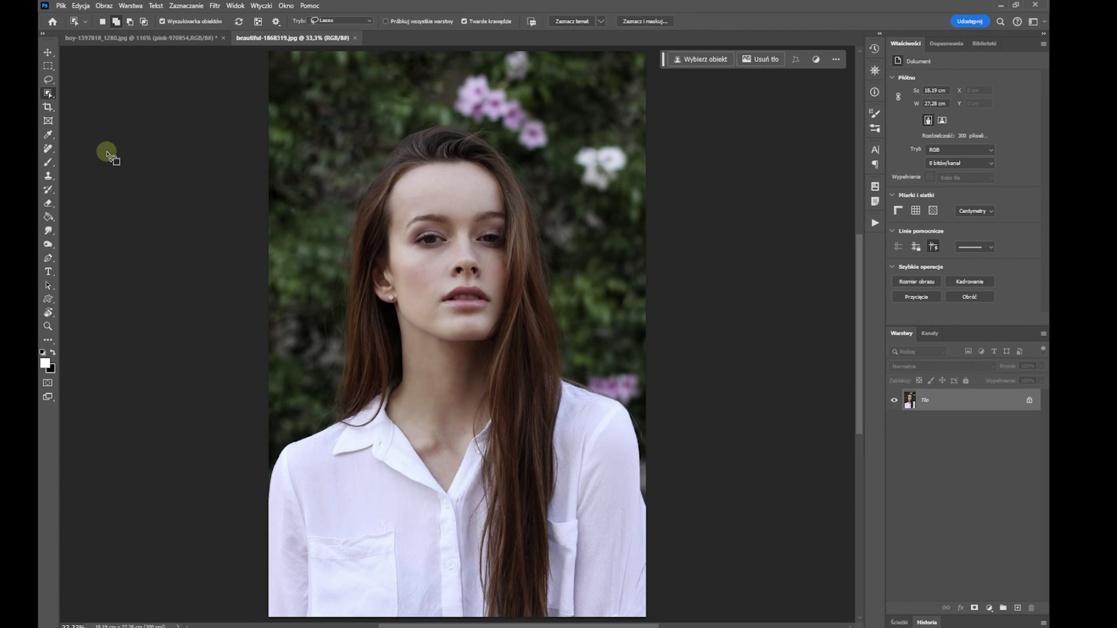
Step: Select the woman with Quick Selection's Select Subject using Cloud (detailed results) processing
{"action": "right_click", "coordinate": [47, 95]}
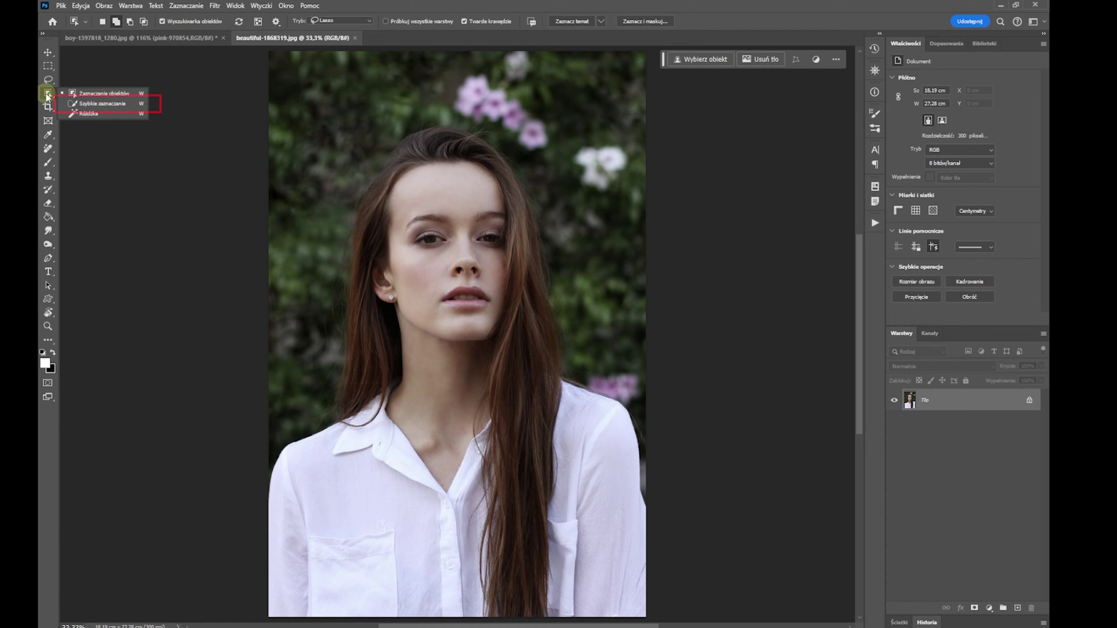
{"action": "left_click", "coordinate": [91, 106]}
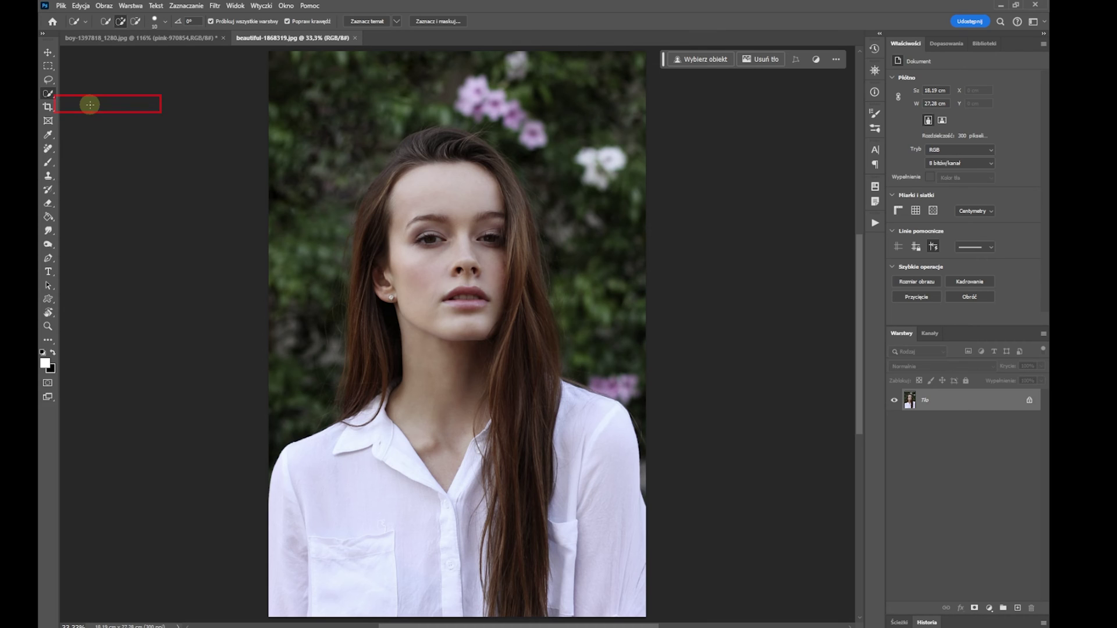
{"action": "left_click", "coordinate": [398, 22]}
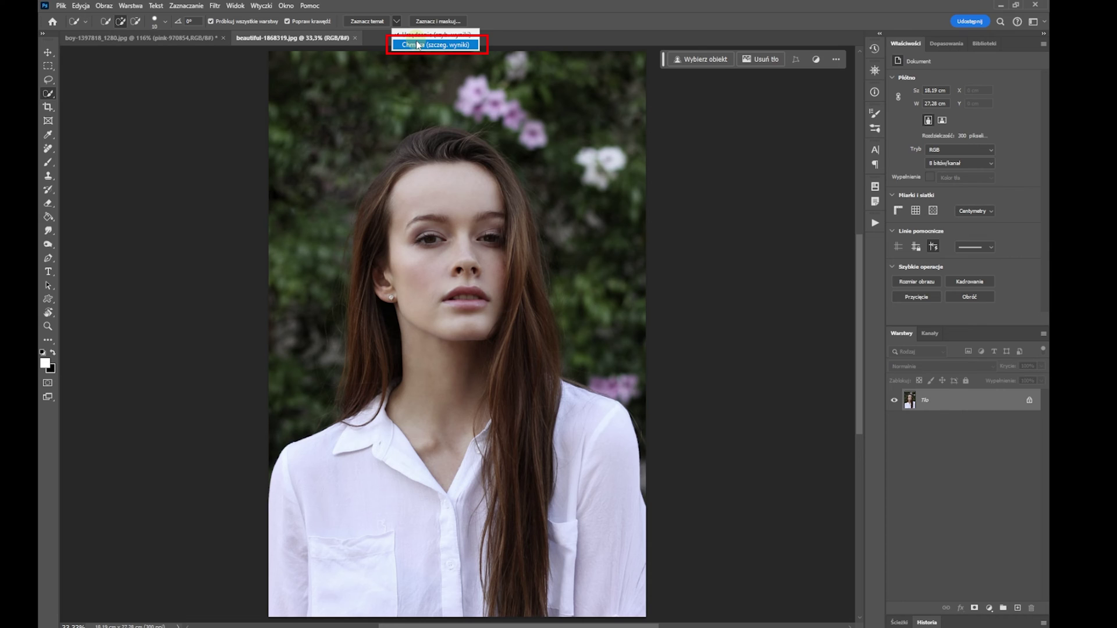
{"action": "left_click", "coordinate": [417, 45]}
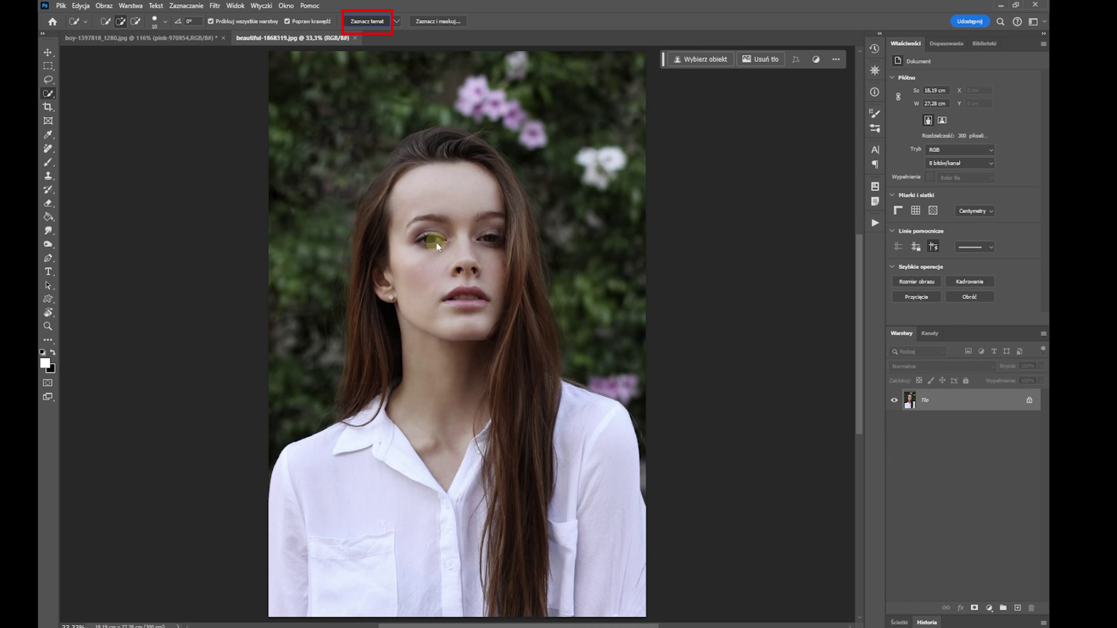
{"action": "left_click", "coordinate": [369, 27]}
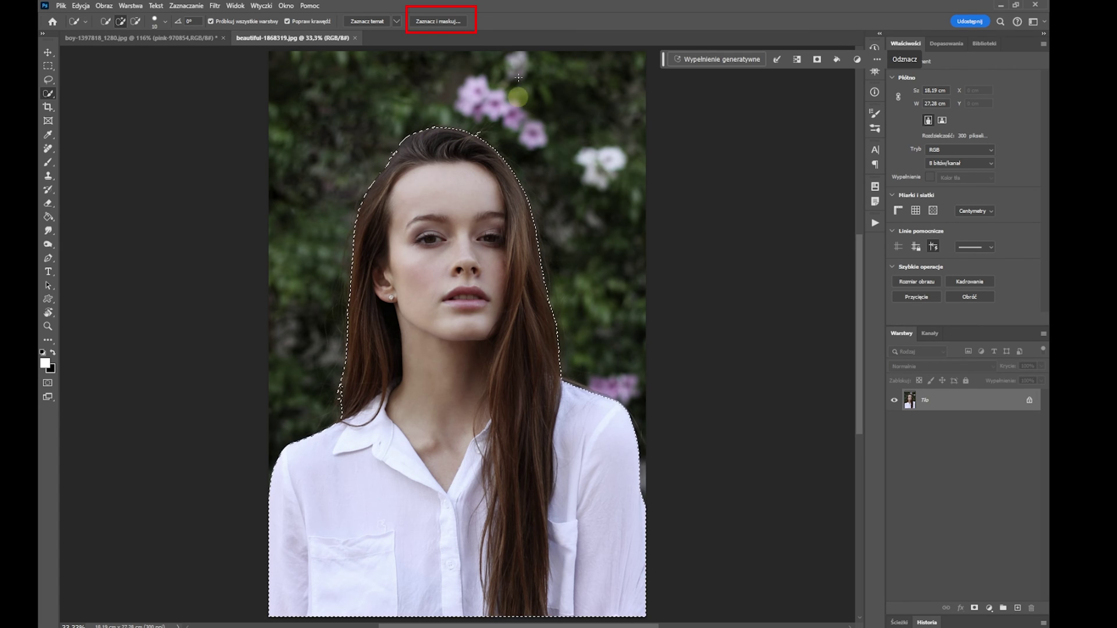
Step: Open Select and Mask on the woman, change the view mode, and zoom into her hair and shoulder edge
{"action": "left_click", "coordinate": [456, 20]}
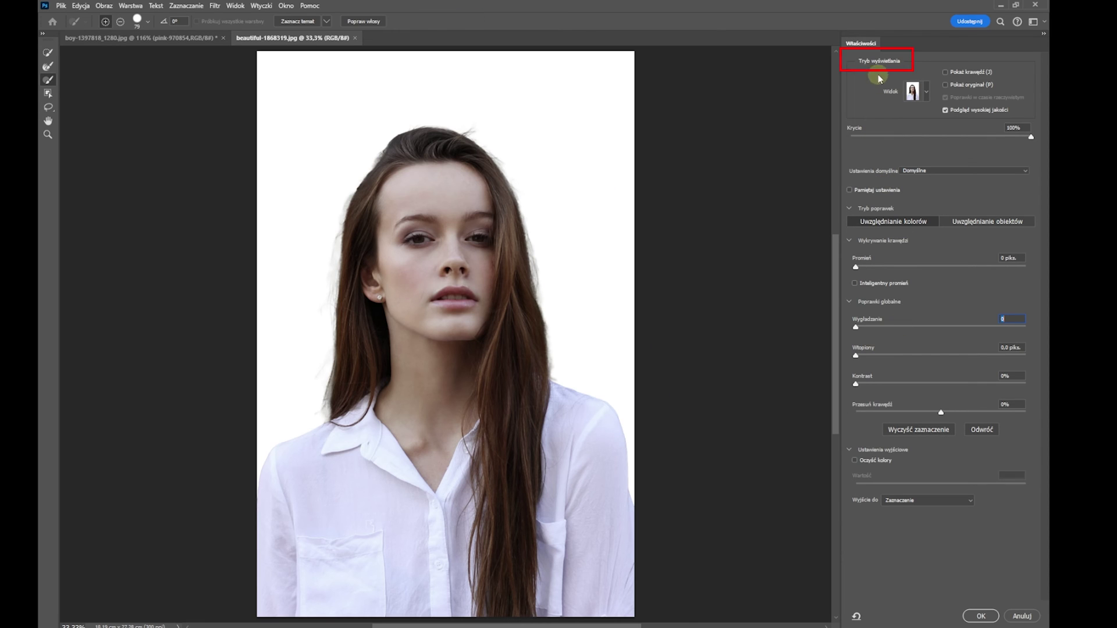
{"action": "left_click", "coordinate": [924, 92]}
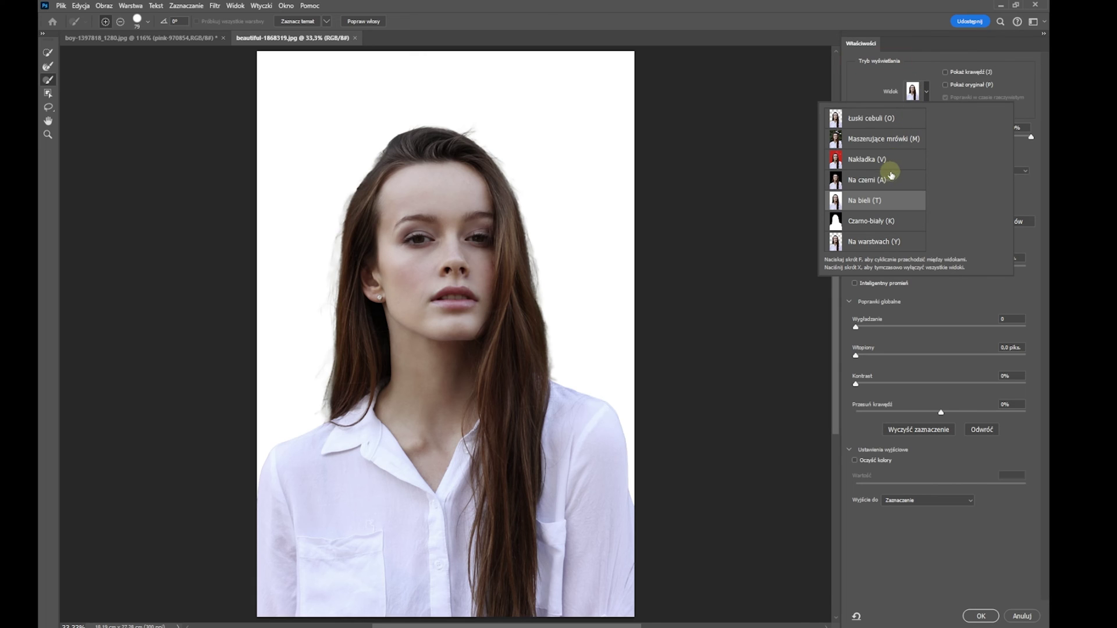
{"action": "left_click", "coordinate": [889, 180]}
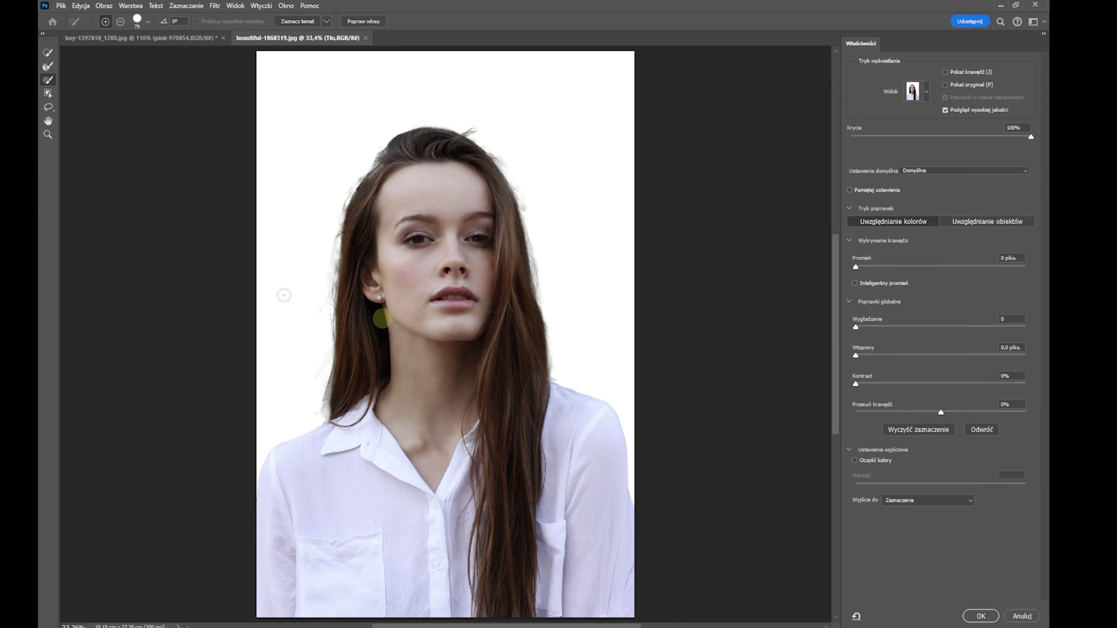
{"action": "left_click", "coordinate": [47, 134]}
{"action": "mouse_move", "coordinate": [512, 386]}
{"action": "left_mouse_down"}
{"action": "mouse_move", "coordinate": [544, 377]}
{"action": "mouse_move", "coordinate": [591, 454]}
{"action": "left_mouse_up"}
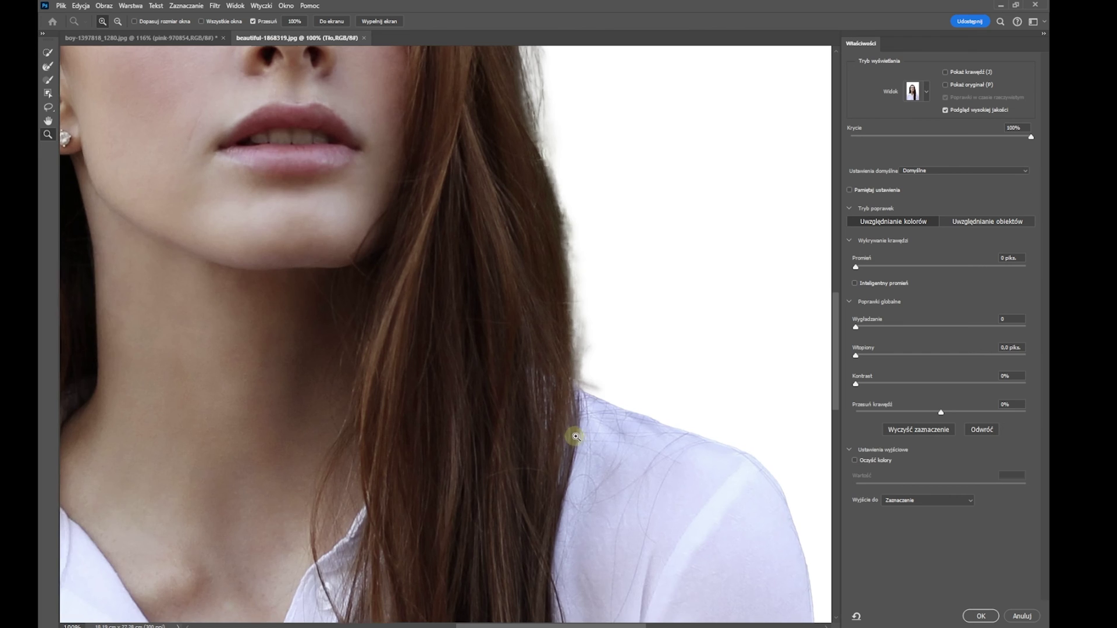
{"action": "left_click", "coordinate": [579, 445]}
Step: Set Smooth 10, Feather 1.0 px, Contrast 18% and Shift Edge -3%, then fit the image on screen
{"action": "left_click", "coordinate": [856, 328]}
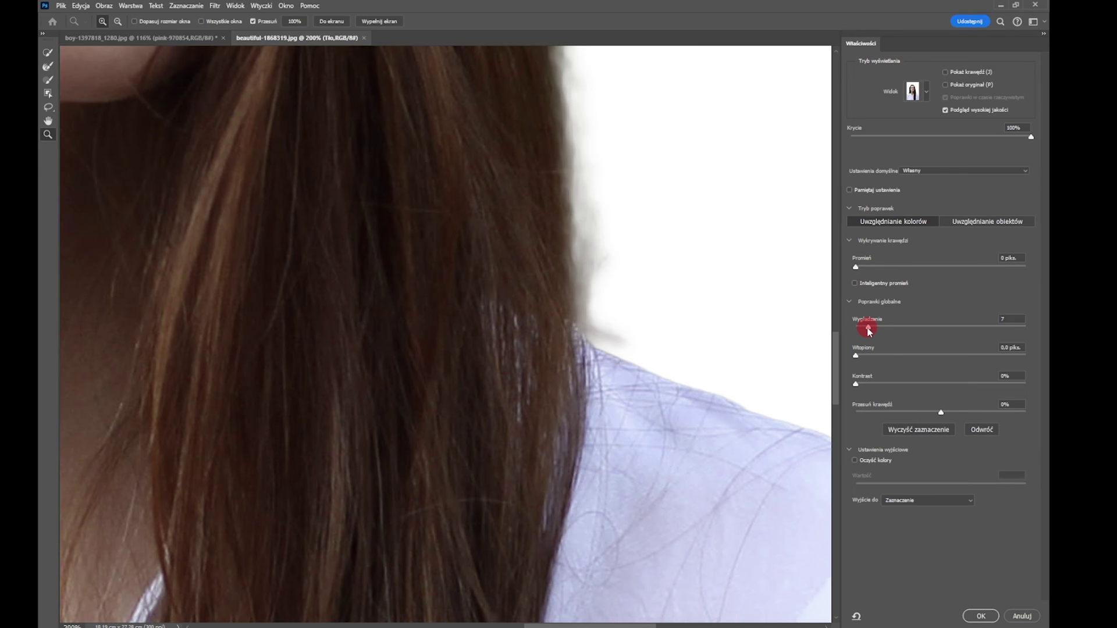
{"action": "left_click_drag", "start_coordinate": [869, 330], "coordinate": [866, 357]}
{"action": "left_click_drag", "start_coordinate": [856, 384], "coordinate": [887, 384]}
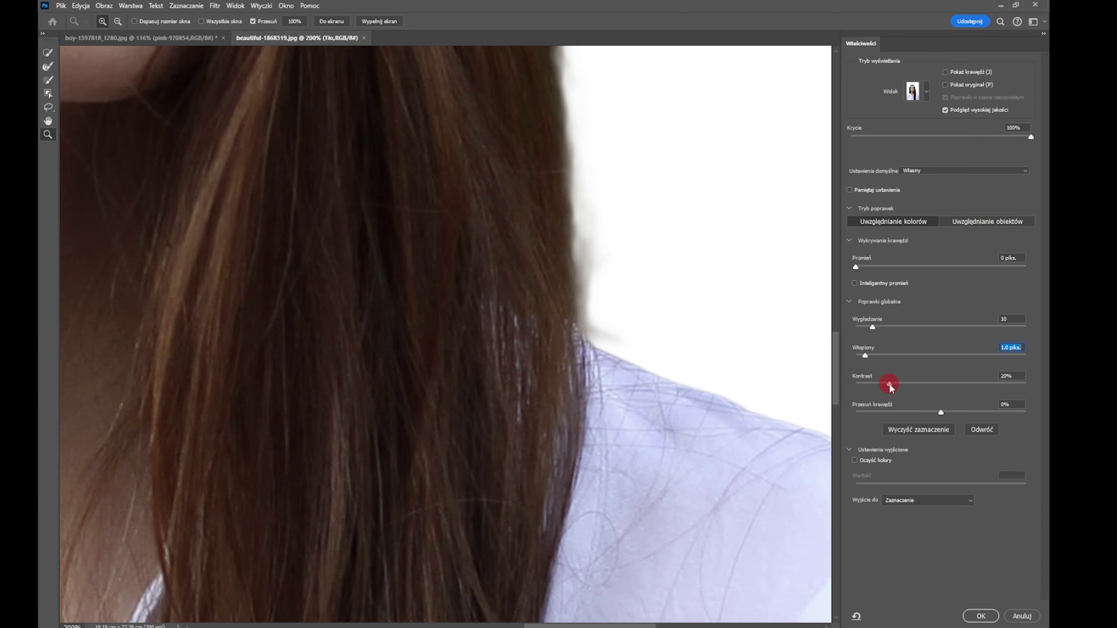
{"action": "left_click_drag", "start_coordinate": [885, 386], "coordinate": [885, 385]}
{"action": "left_click_drag", "start_coordinate": [942, 416], "coordinate": [941, 416]}
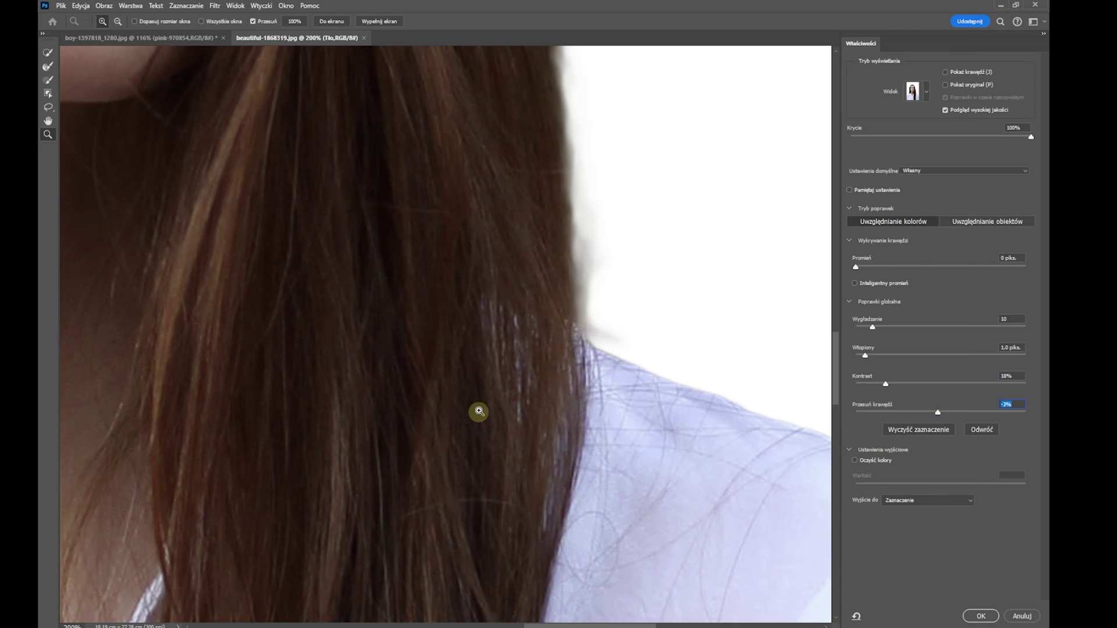
{"action": "right_click", "coordinate": [392, 202]}
{"action": "left_click", "coordinate": [442, 208]}
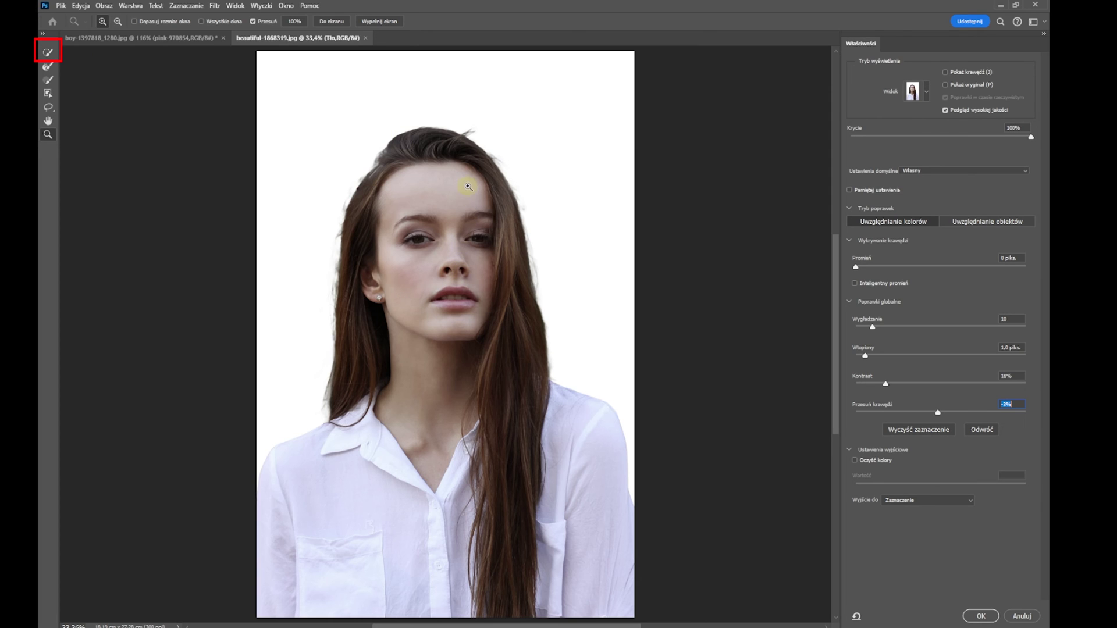
Step: Lower overlay opacity to 50% and refine-brush the kitten's shoulder, side and ear edges
{"action": "left_click", "coordinate": [49, 55]}
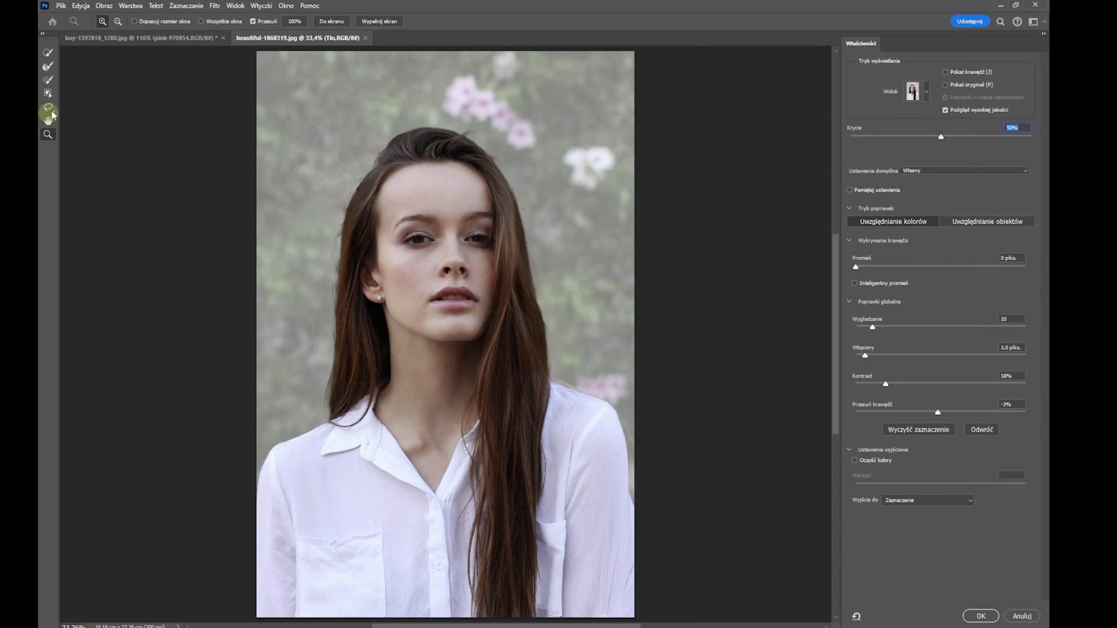
{"action": "left_click", "coordinate": [49, 68]}
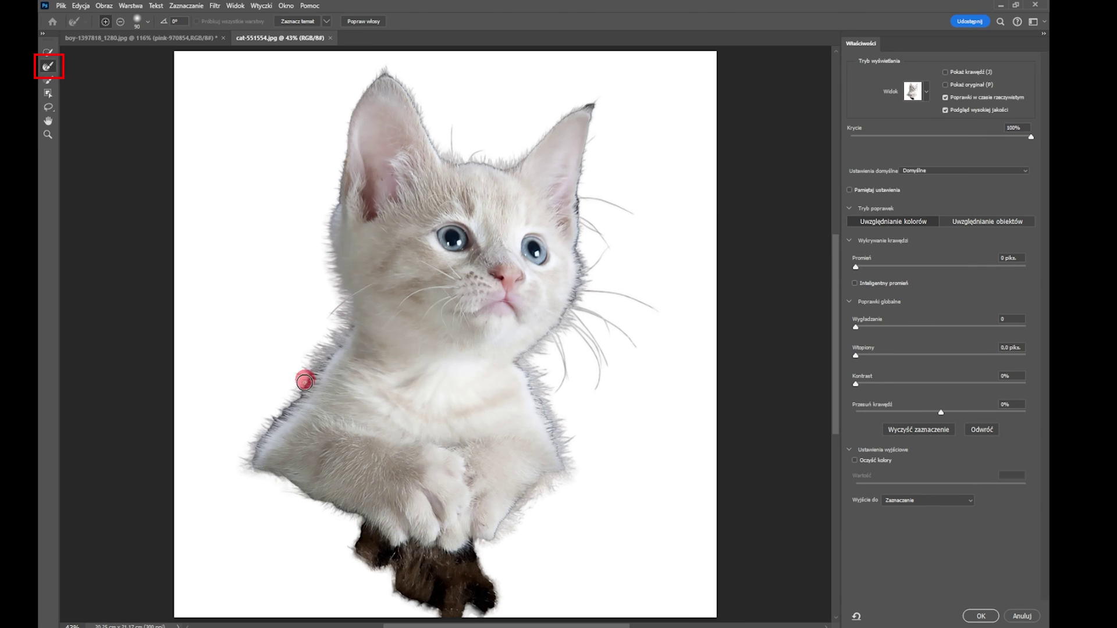
{"action": "left_click_drag", "start_coordinate": [305, 381], "coordinate": [256, 447]}
{"action": "mouse_move", "coordinate": [557, 463]}
{"action": "left_mouse_down"}
{"action": "mouse_move", "coordinate": [493, 531]}
{"action": "mouse_move", "coordinate": [578, 249]}
{"action": "mouse_move", "coordinate": [527, 154]}
{"action": "mouse_move", "coordinate": [390, 74]}
{"action": "mouse_move", "coordinate": [357, 105]}
{"action": "mouse_move", "coordinate": [267, 463]}
{"action": "mouse_move", "coordinate": [397, 541]}
{"action": "mouse_move", "coordinate": [473, 536]}
{"action": "mouse_move", "coordinate": [511, 511]}
{"action": "mouse_move", "coordinate": [469, 599]}
{"action": "left_mouse_up"}
Step: Subtract the dark patch below the kitten's paws from the selection and preview it On Black
{"action": "left_click", "coordinate": [48, 79]}
{"action": "left_click", "coordinate": [120, 21]}
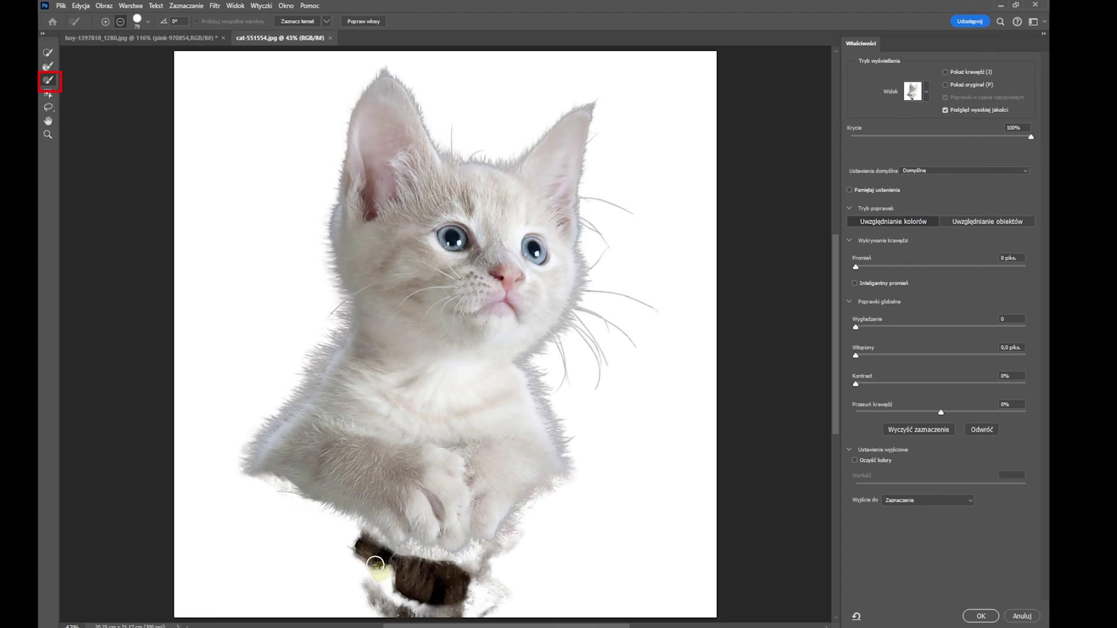
{"action": "mouse_move", "coordinate": [361, 538]}
{"action": "left_mouse_down"}
{"action": "mouse_move", "coordinate": [399, 568]}
{"action": "mouse_move", "coordinate": [501, 580]}
{"action": "mouse_move", "coordinate": [369, 543]}
{"action": "mouse_move", "coordinate": [357, 588]}
{"action": "mouse_move", "coordinate": [544, 603]}
{"action": "mouse_move", "coordinate": [499, 613]}
{"action": "mouse_move", "coordinate": [394, 581]}
{"action": "mouse_move", "coordinate": [395, 602]}
{"action": "left_mouse_up"}
{"action": "left_click", "coordinate": [913, 91]}
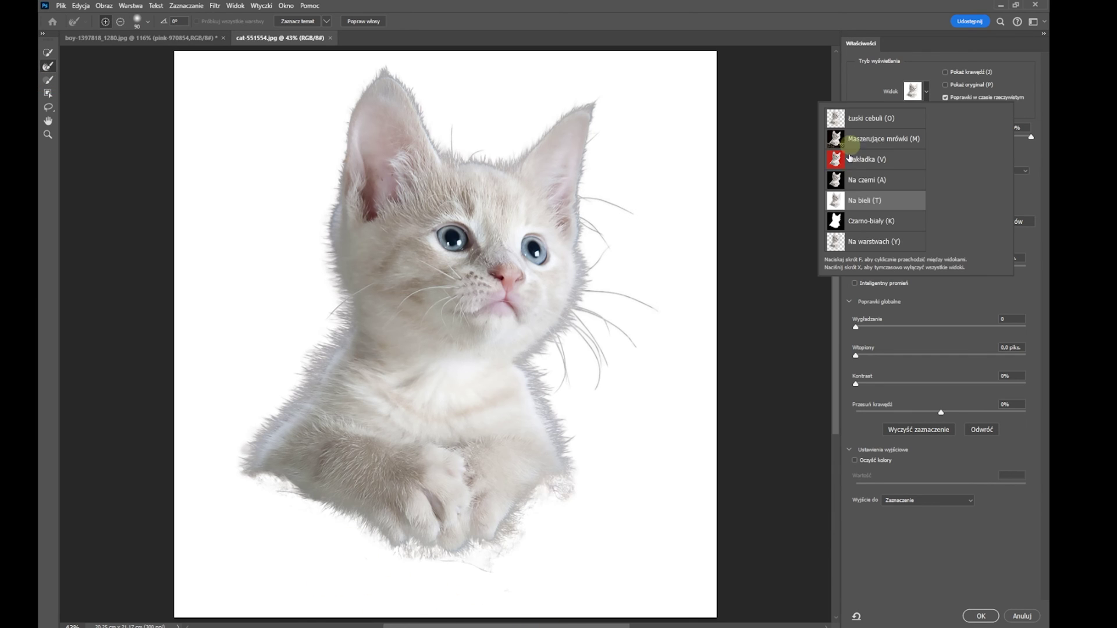
{"action": "left_click", "coordinate": [857, 181]}
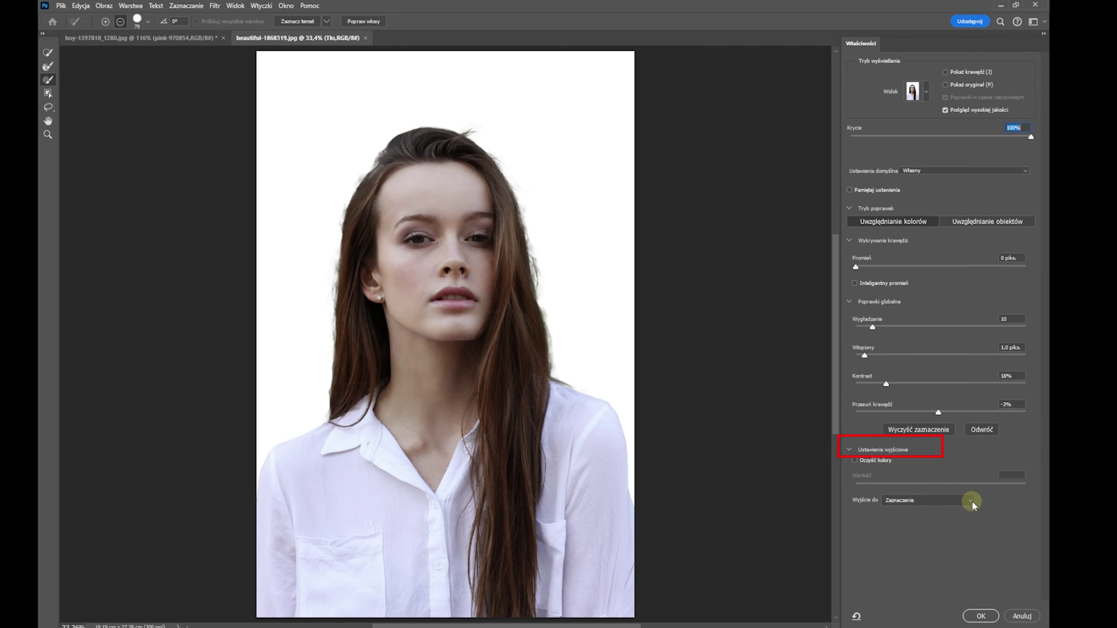
Step: Output the refined selection as a New Layer with Layer Mask and confirm
{"action": "left_click", "coordinate": [972, 502]}
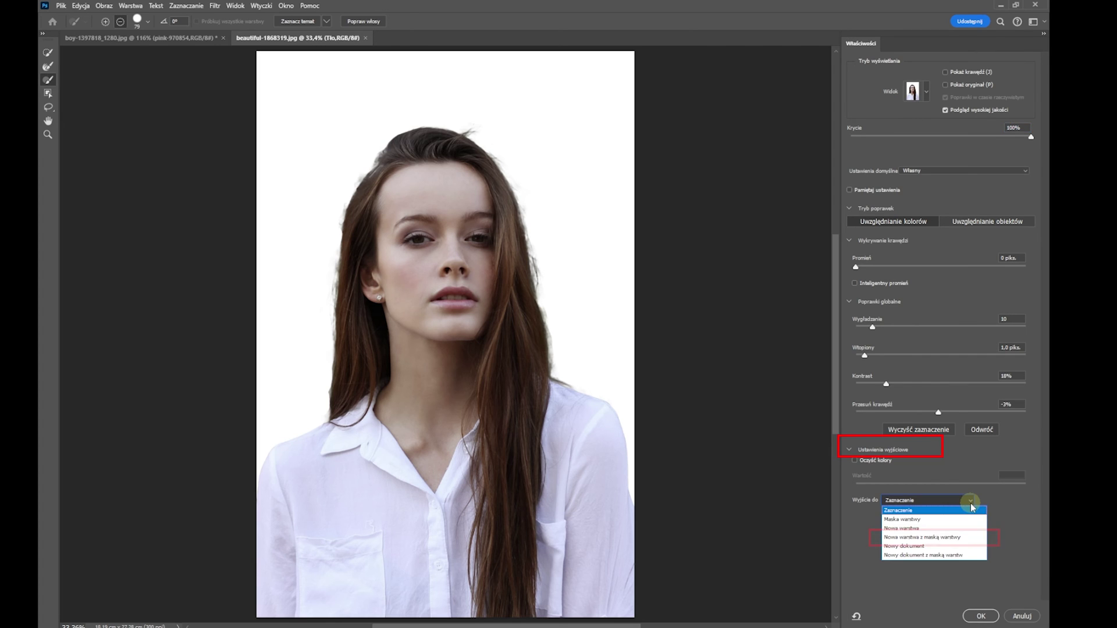
{"action": "left_click", "coordinate": [956, 538]}
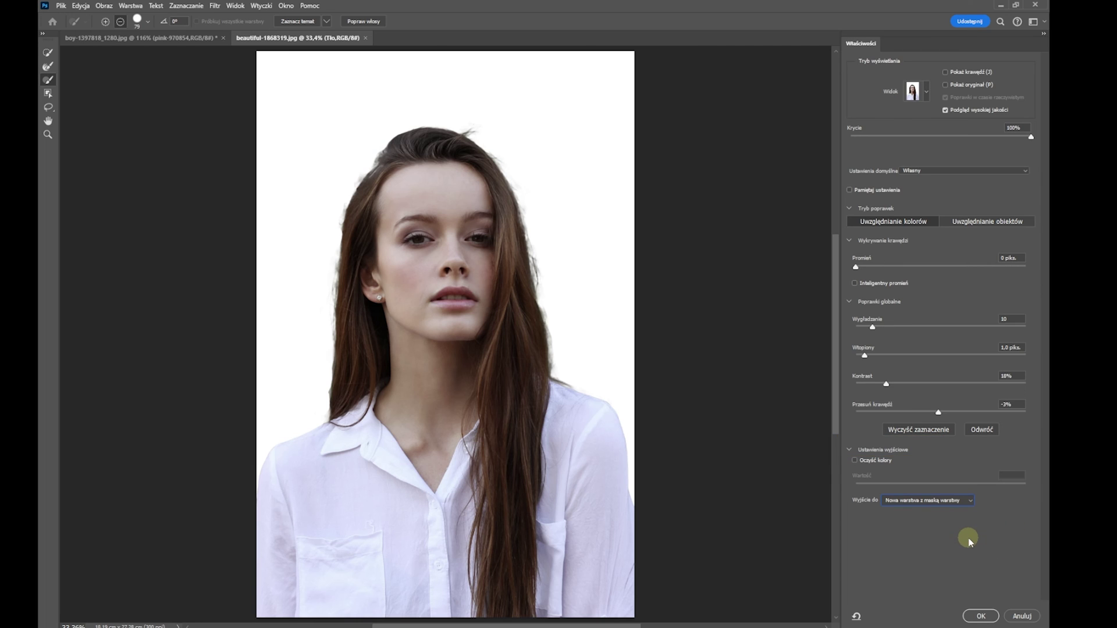
{"action": "left_click", "coordinate": [977, 616]}
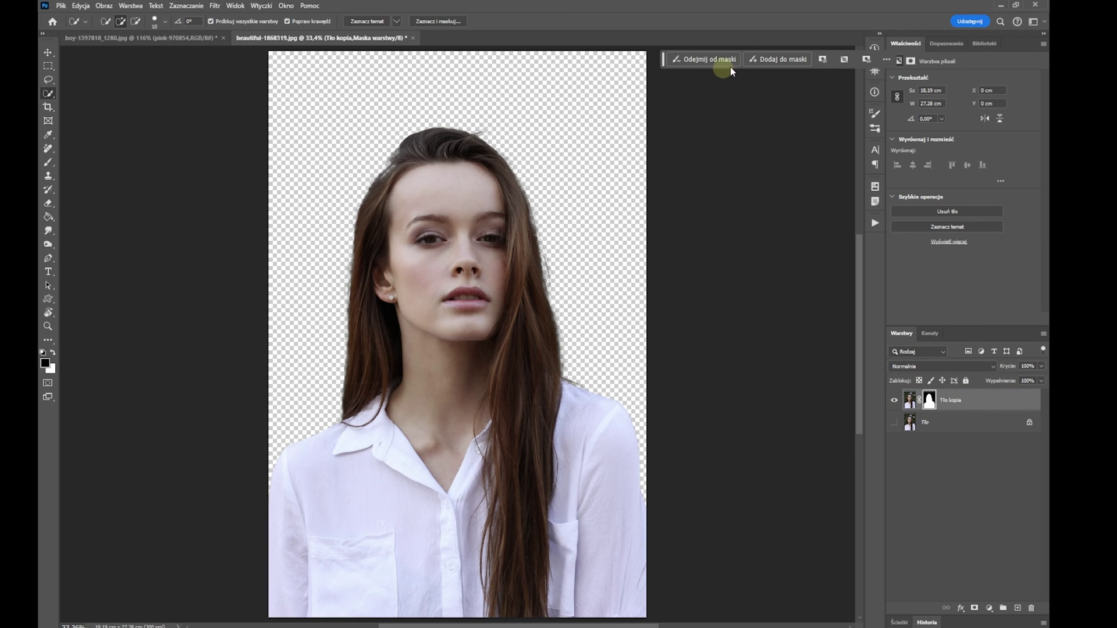
Step: Paint parts of the left hair back into the mask, then make black the foreground colour
{"action": "left_click", "coordinate": [769, 57]}
{"action": "left_click_drag", "start_coordinate": [407, 179], "coordinate": [402, 174]}
{"action": "left_click_drag", "start_coordinate": [492, 267], "coordinate": [475, 394]}
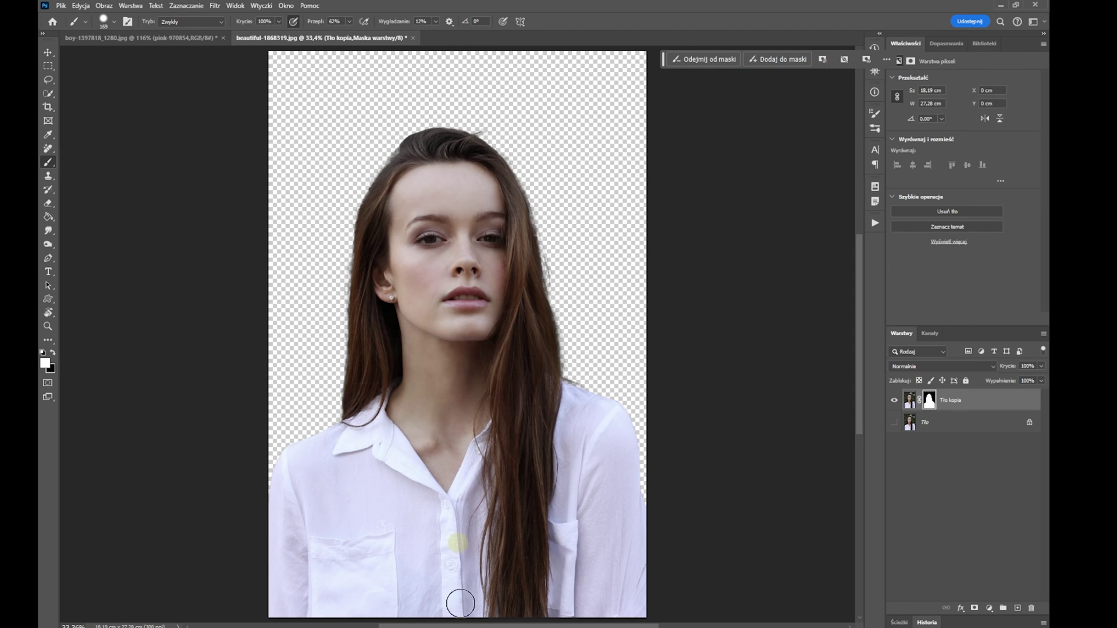
{"action": "left_click", "coordinate": [382, 404]}
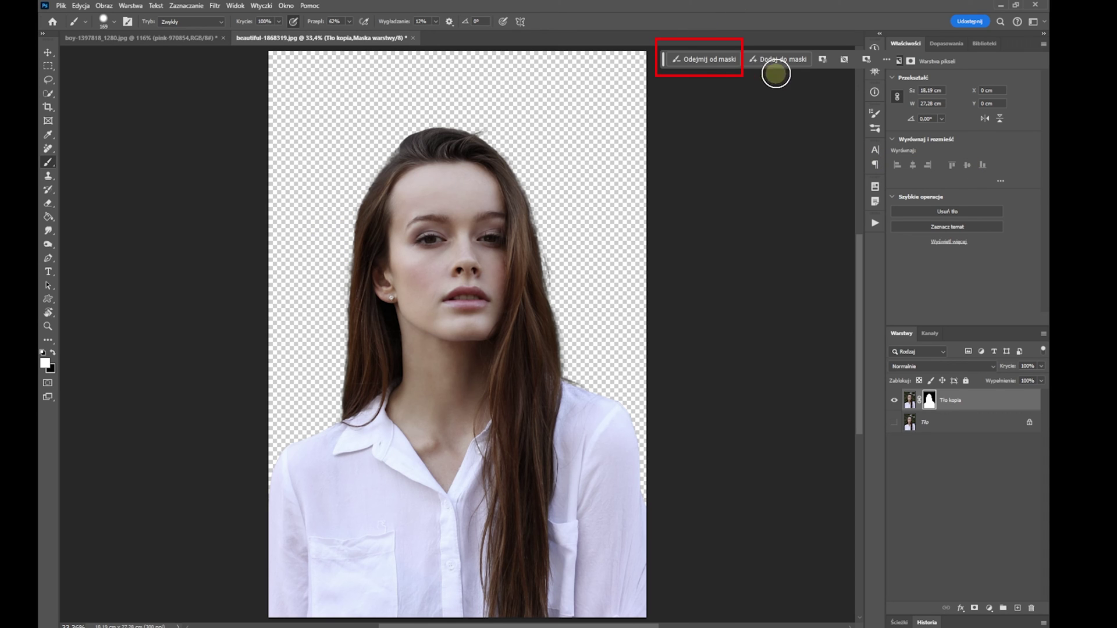
{"action": "left_click", "coordinate": [705, 59]}
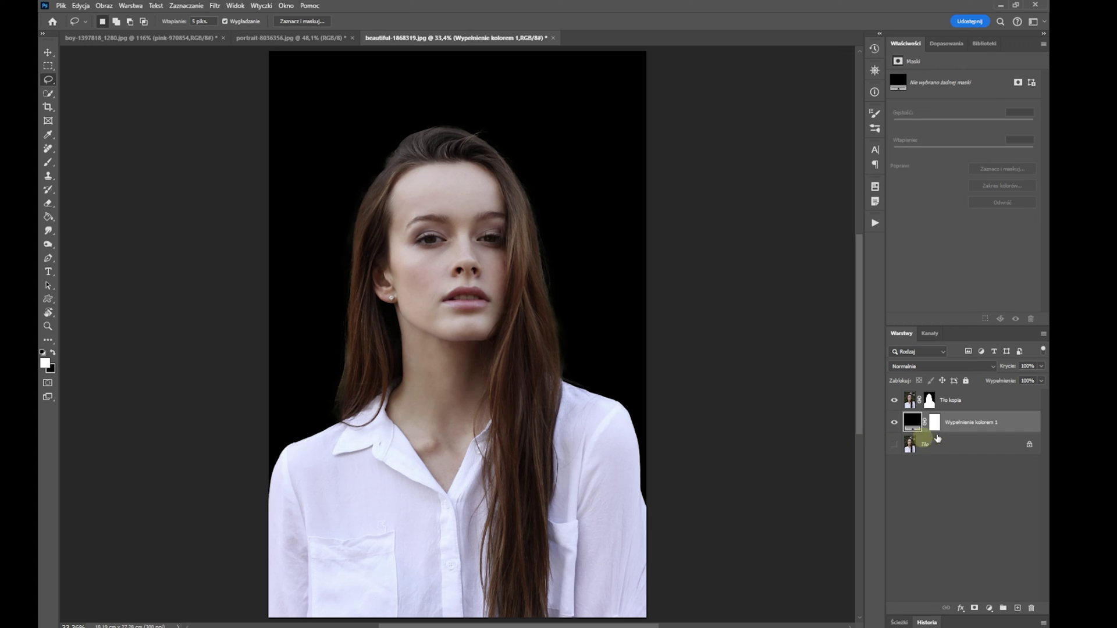
Step: Change the Color Fill layer behind the woman from black to white
{"action": "double_click", "coordinate": [912, 422]}
{"action": "left_click_drag", "start_coordinate": [406, 174], "coordinate": [400, 145]}
{"action": "left_click", "coordinate": [659, 152]}
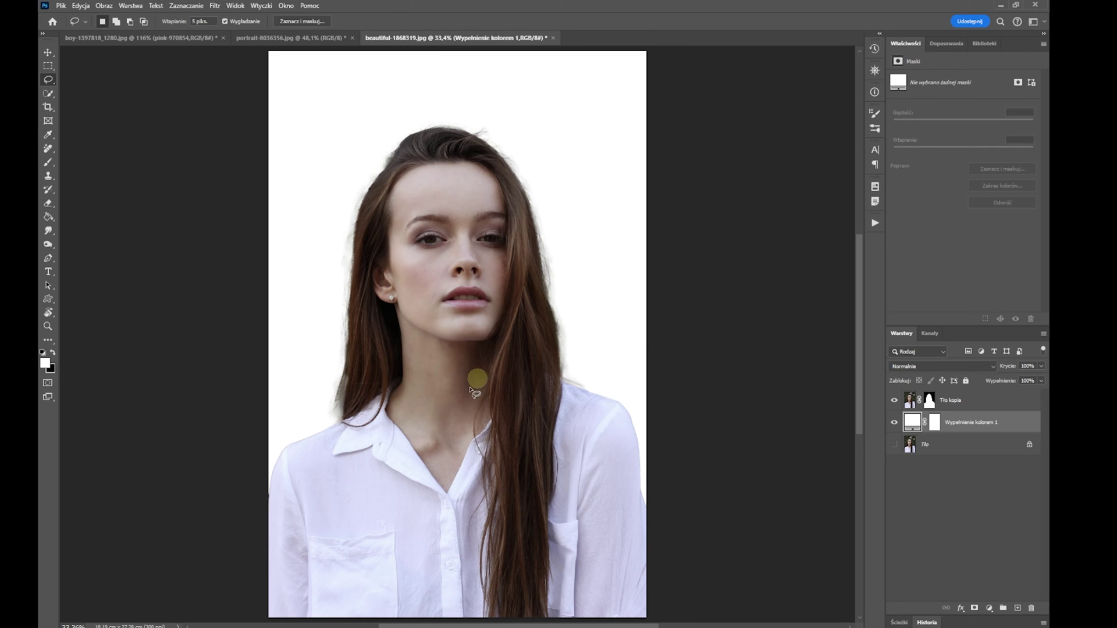
Step: Zoom in on the hair and left shoulder, then target the Tło kopia layer mask
{"action": "left_click", "coordinate": [48, 326]}
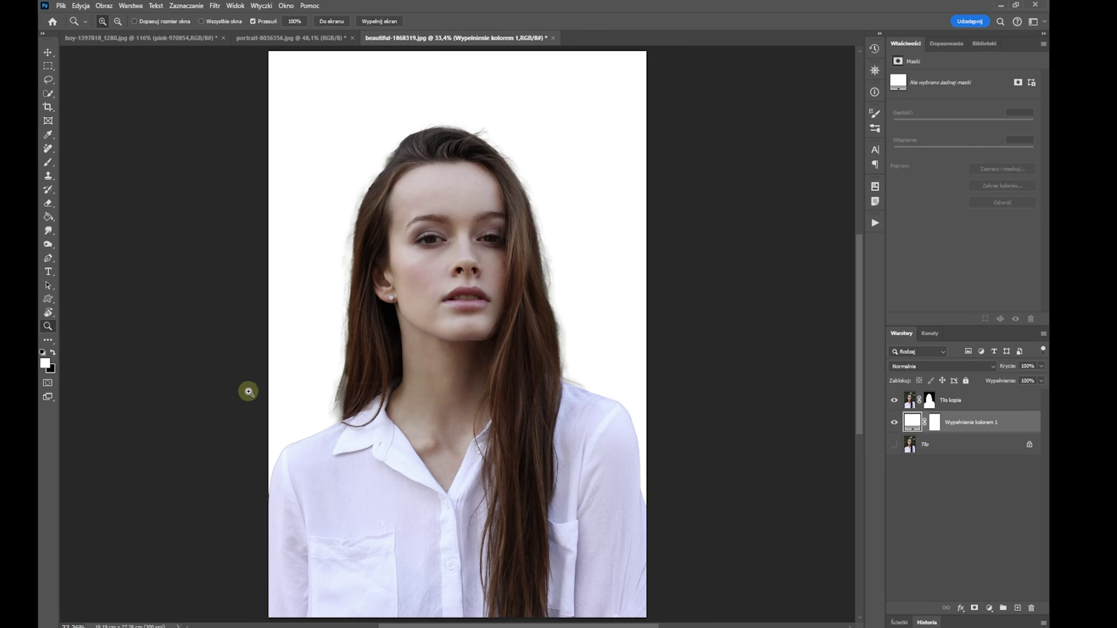
{"action": "left_click_drag", "start_coordinate": [250, 391], "coordinate": [318, 439]}
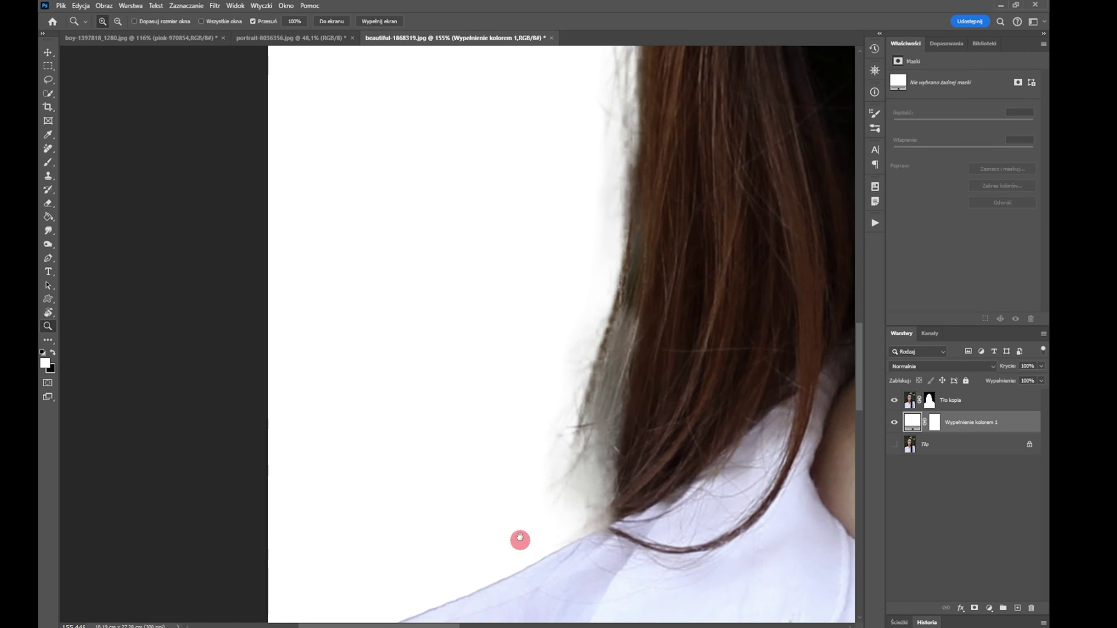
{"action": "left_click_drag", "start_coordinate": [518, 539], "coordinate": [497, 330]}
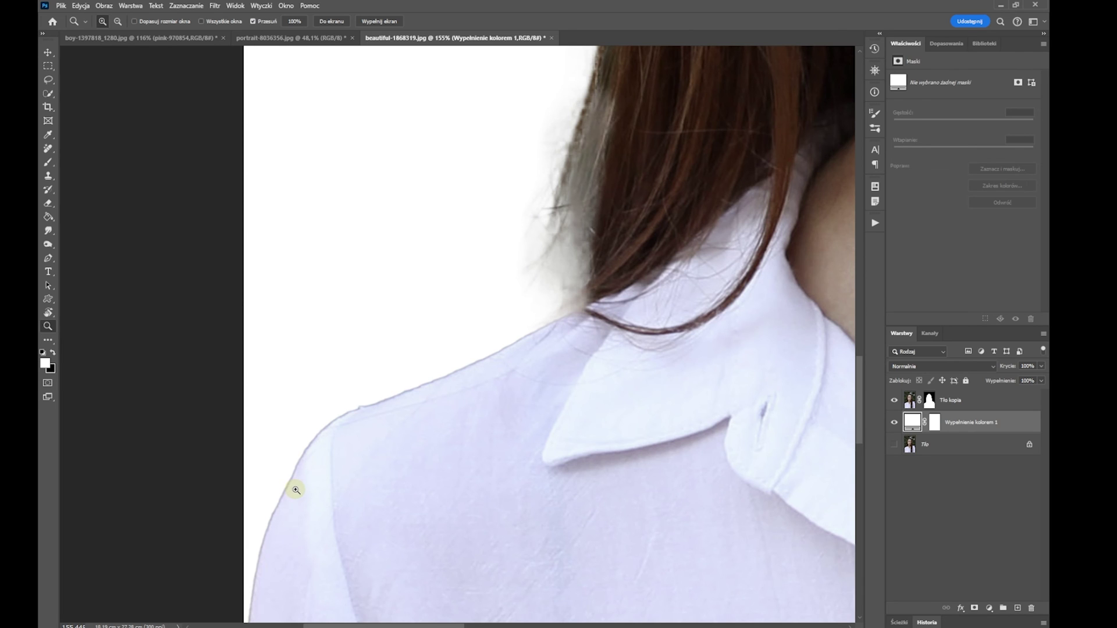
{"action": "left_click", "coordinate": [929, 400]}
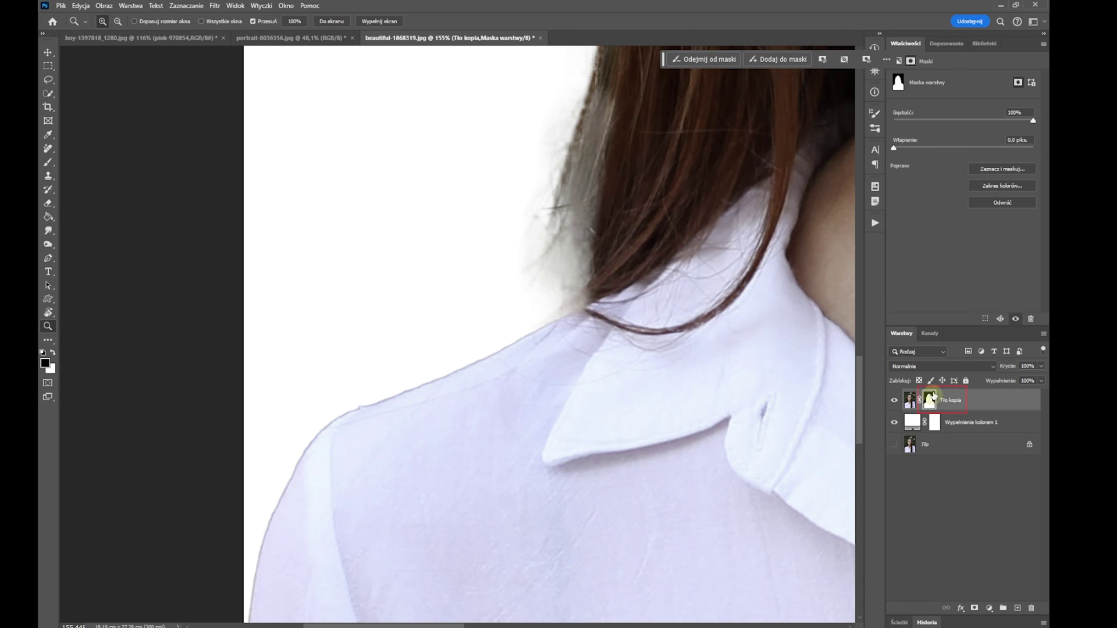
Step: Lasso the left-shoulder fringe and apply Offset with Vertical 5 to the mask
{"action": "left_click", "coordinate": [49, 80]}
{"action": "mouse_move", "coordinate": [447, 335]}
{"action": "left_mouse_down"}
{"action": "mouse_move", "coordinate": [383, 414]}
{"action": "mouse_move", "coordinate": [346, 436]}
{"action": "mouse_move", "coordinate": [324, 516]}
{"action": "mouse_move", "coordinate": [256, 623]}
{"action": "left_mouse_up"}
{"action": "mouse_move", "coordinate": [263, 457]}
{"action": "left_mouse_down"}
{"action": "mouse_move", "coordinate": [382, 362]}
{"action": "mouse_move", "coordinate": [452, 329]}
{"action": "left_mouse_up"}
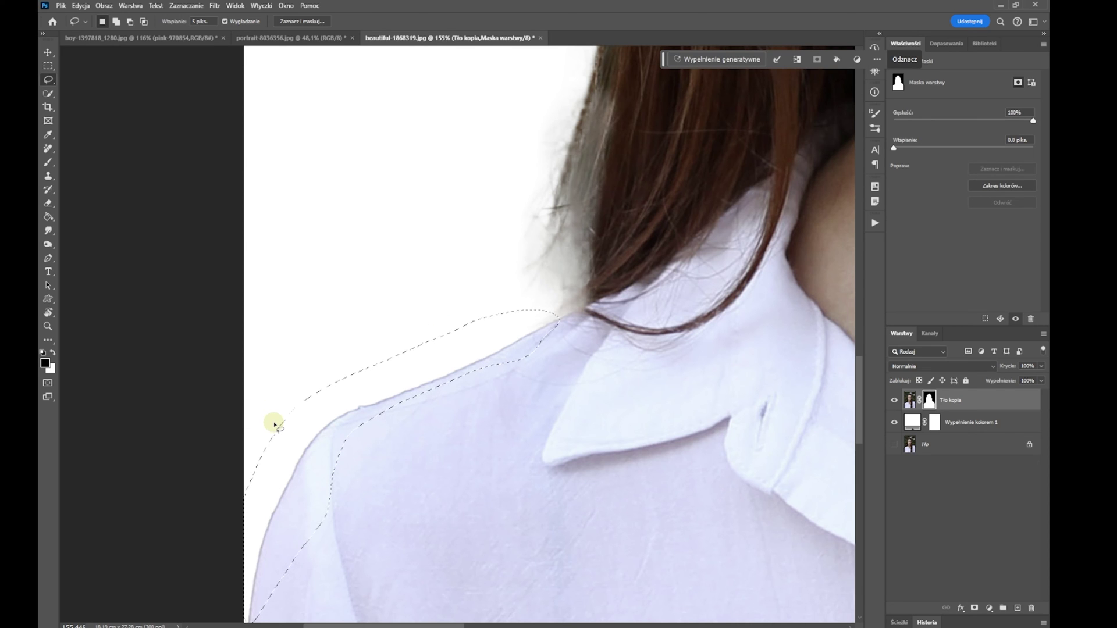
{"action": "left_click", "coordinate": [215, 6]}
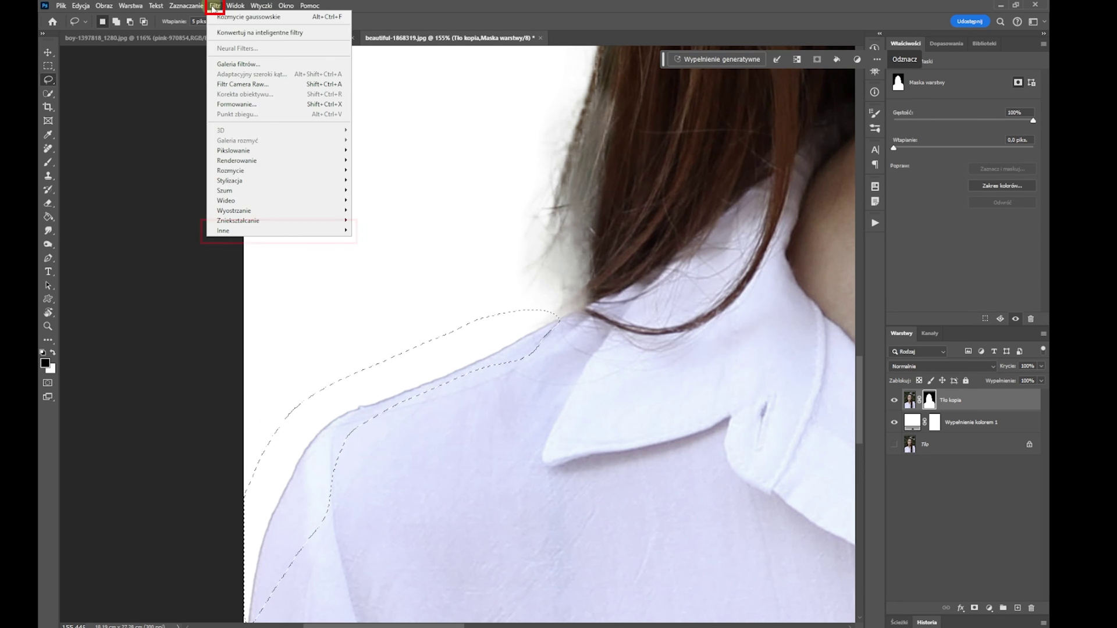
{"action": "mouse_move", "coordinate": [224, 230]}
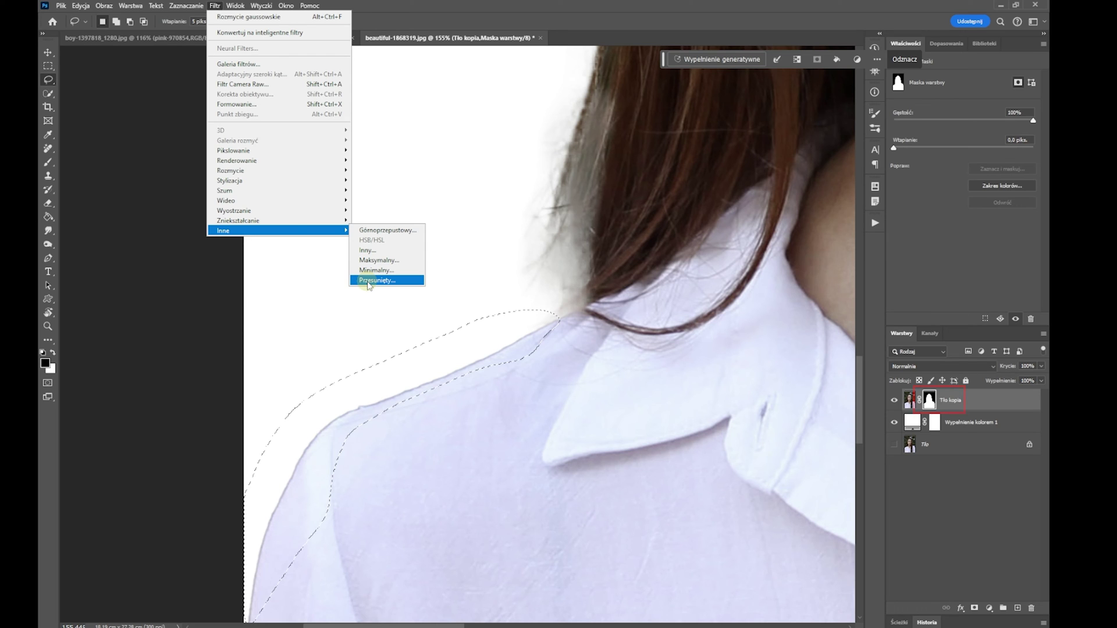
{"action": "left_click", "coordinate": [369, 283]}
{"action": "left_click", "coordinate": [495, 204]}
{"action": "type", "text": "5"}
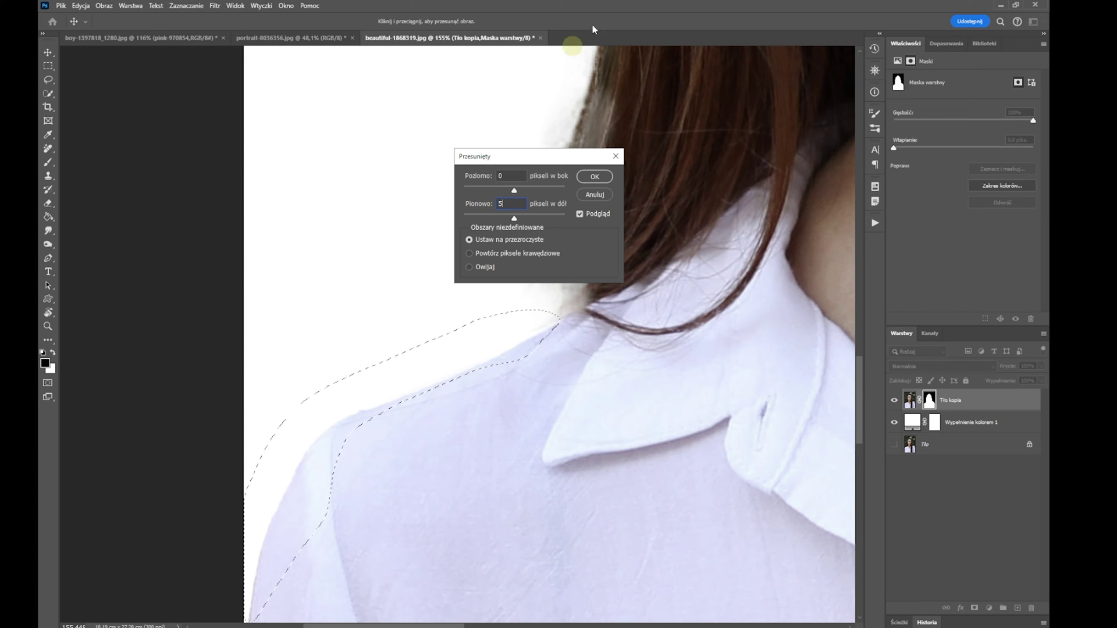
{"action": "left_click", "coordinate": [589, 179]}
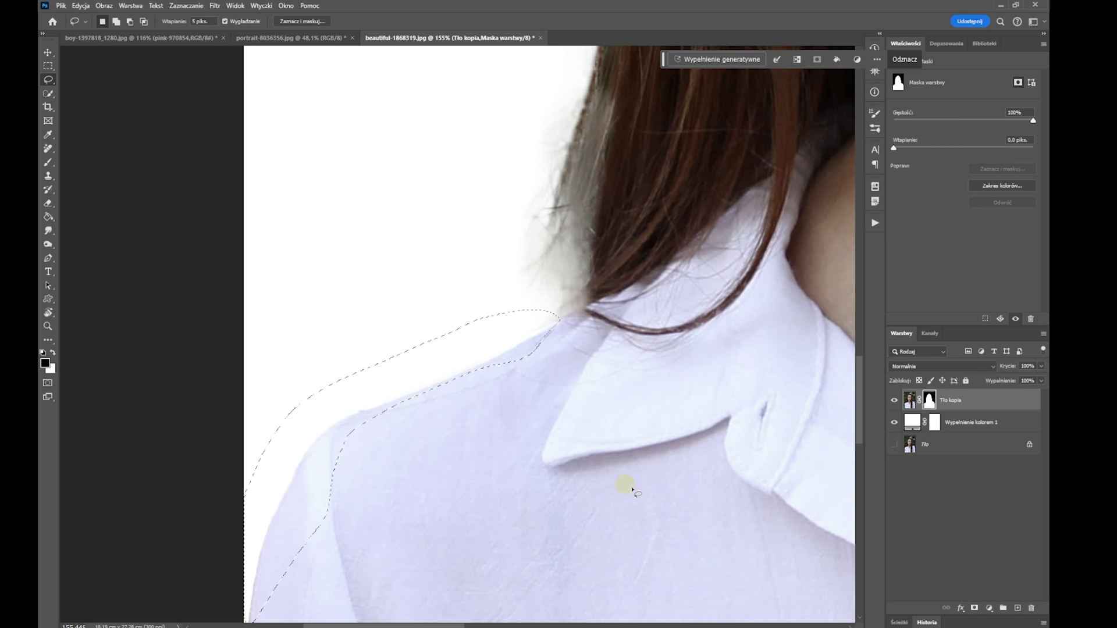
Step: Deselect, fit the whole photo in the window, and pick the Brush tool
{"action": "key", "text": "ctrl+d"}
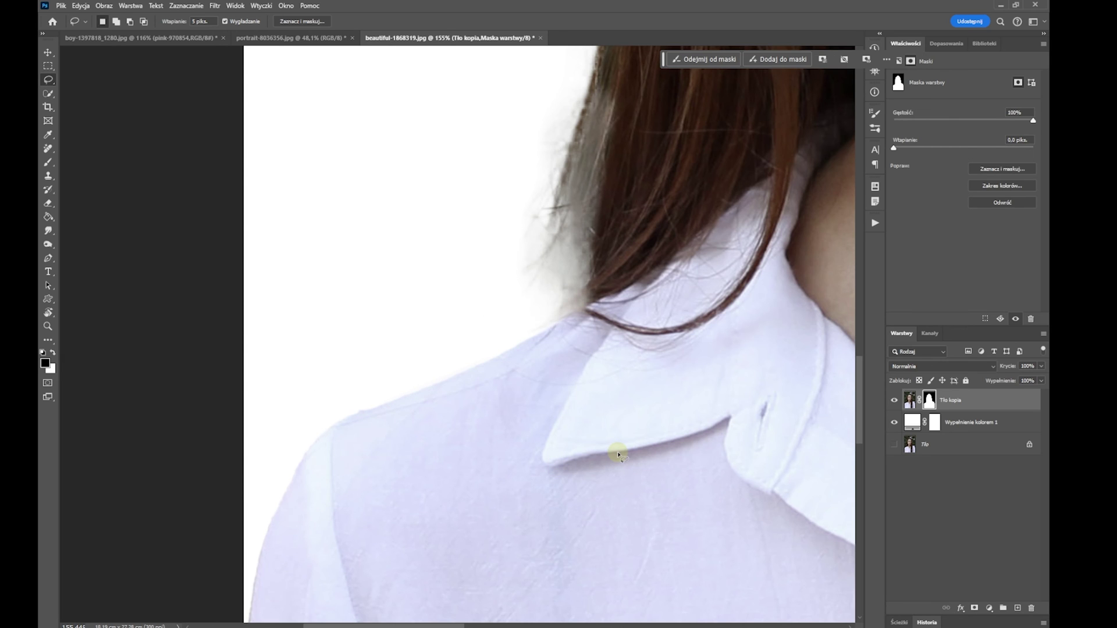
{"action": "key", "text": "ctrl+0"}
{"action": "left_click", "coordinate": [49, 162]}
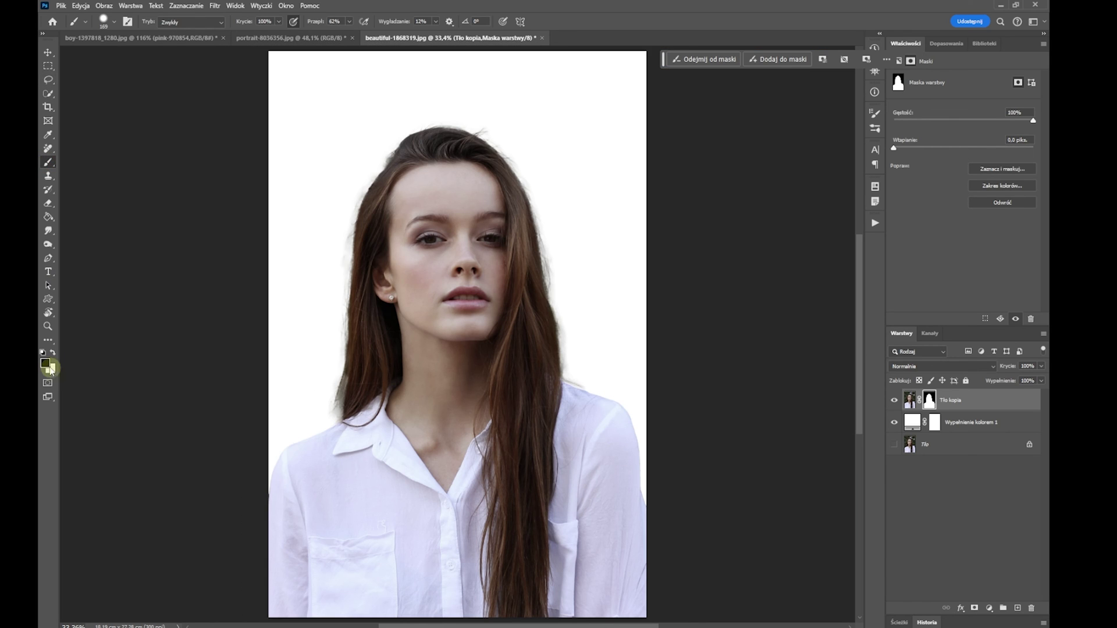
Step: Paint the mask along both hair edges and near the left shoulder, then hide the white fill
{"action": "left_click_drag", "start_coordinate": [577, 349], "coordinate": [575, 325]}
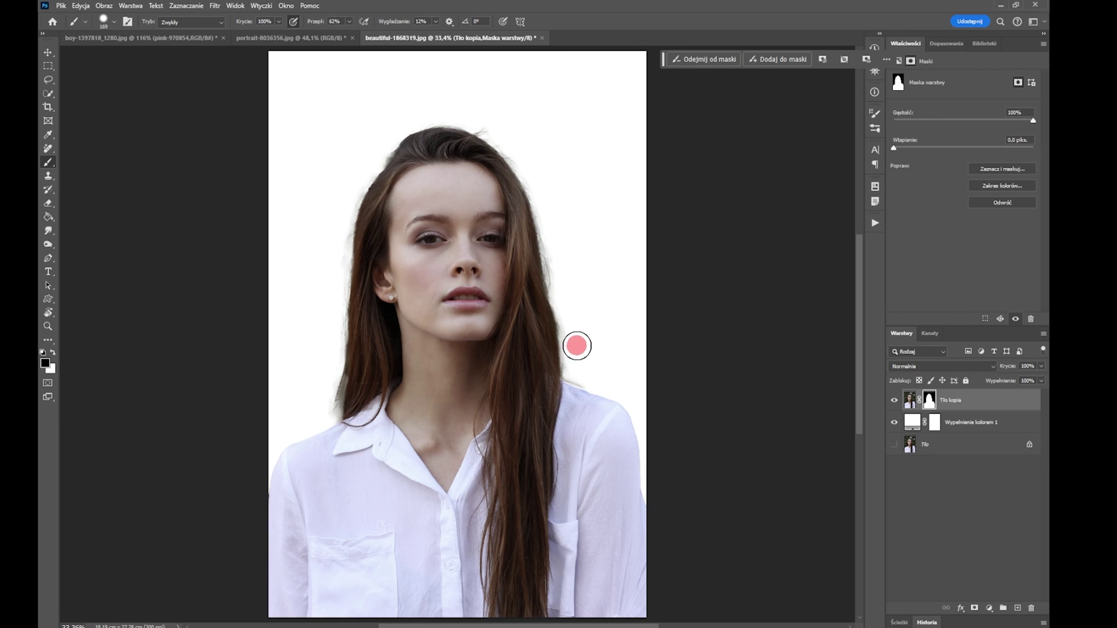
{"action": "mouse_move", "coordinate": [574, 325]}
{"action": "left_mouse_down"}
{"action": "mouse_move", "coordinate": [538, 162]}
{"action": "mouse_move", "coordinate": [481, 117]}
{"action": "left_mouse_up"}
{"action": "left_click_drag", "start_coordinate": [331, 233], "coordinate": [322, 398]}
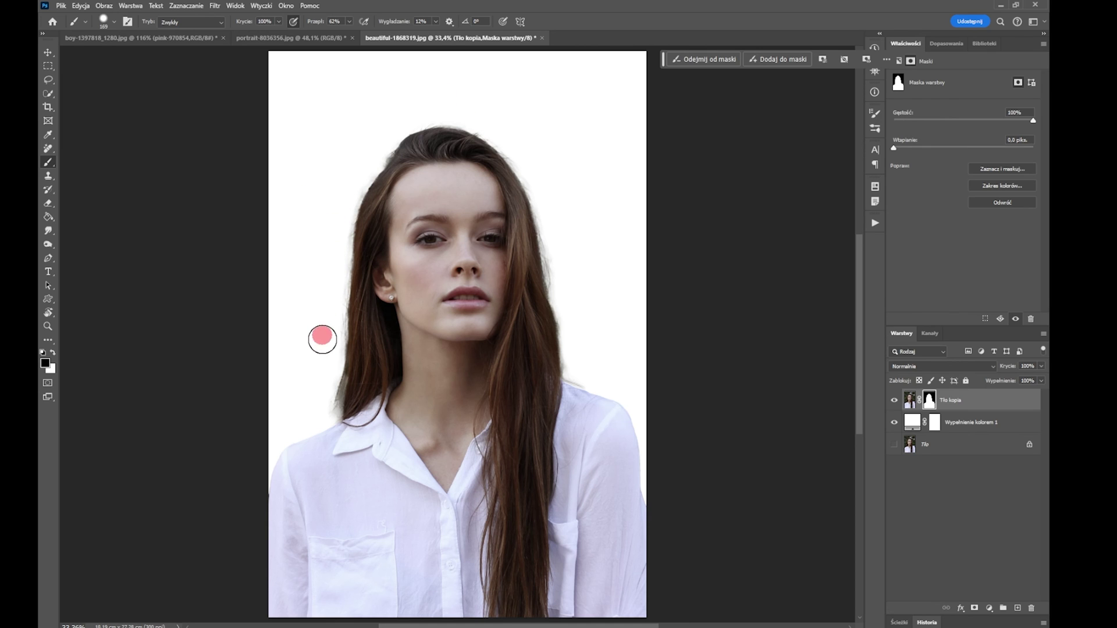
{"action": "left_click_drag", "start_coordinate": [322, 399], "coordinate": [309, 364]}
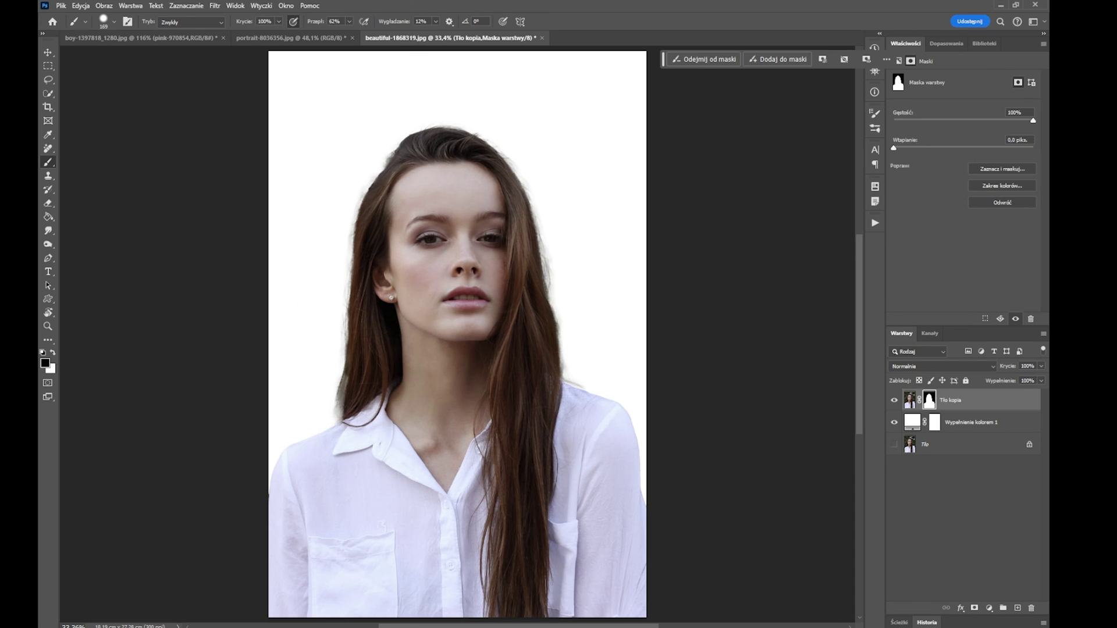
{"action": "left_click", "coordinate": [894, 422]}
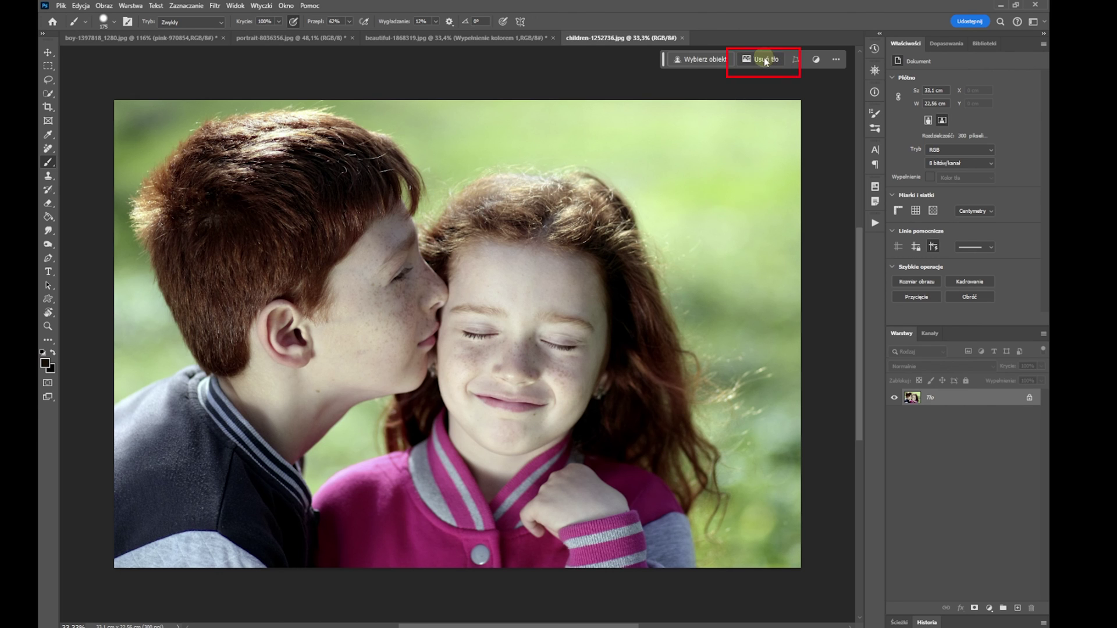
Step: Remove the children photo's green background and place the pink texture embedded, beginning to enlarge it
{"action": "left_click", "coordinate": [795, 59]}
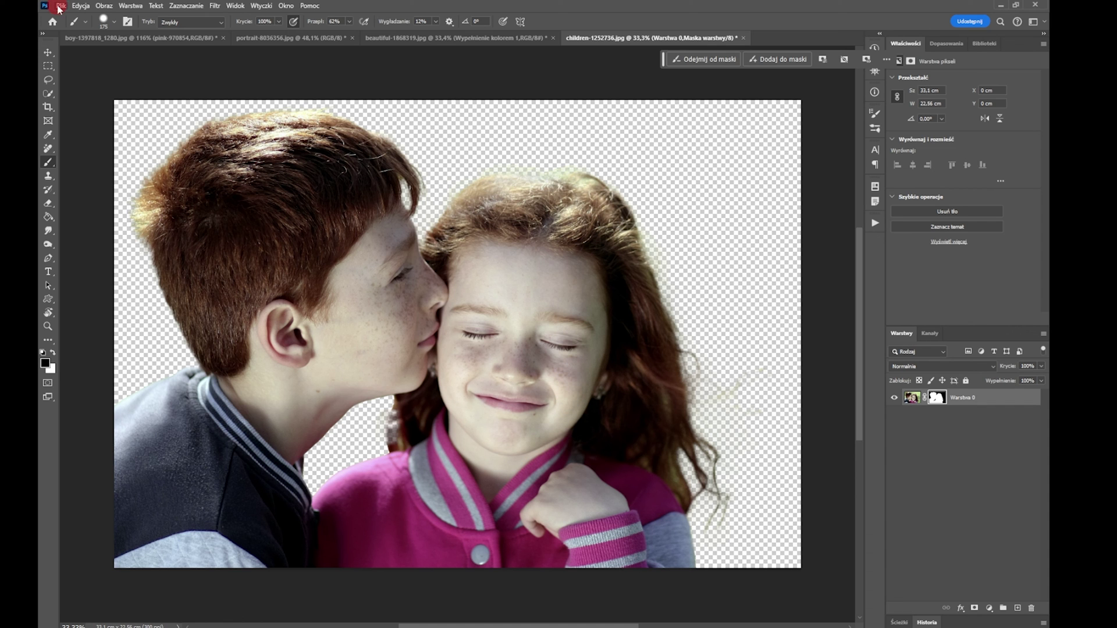
{"action": "key", "text": "ctrl+shift+p"}
{"action": "scroll", "coordinate": [422, 244], "scroll_direction": "down", "scroll_amount": 3}
{"action": "double_click", "coordinate": [469, 190]}
{"action": "left_click_drag", "start_coordinate": [695, 98], "coordinate": [843, 50]}
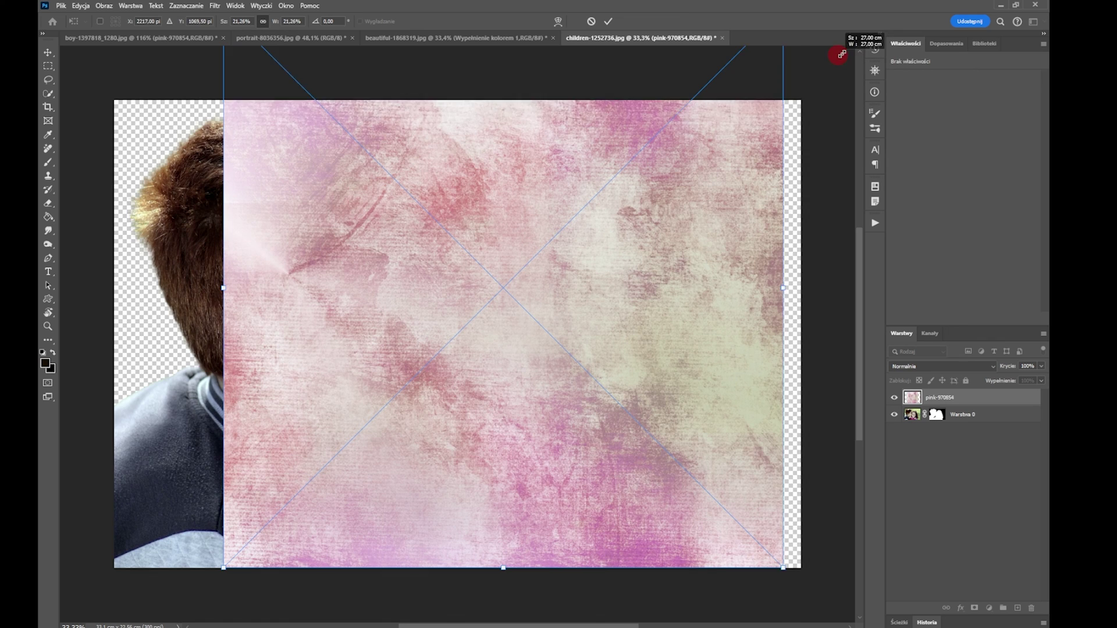
Step: Stretch the pink texture over the canvas, move it below Warstwa 0, and add a new layer above
{"action": "left_click_drag", "start_coordinate": [220, 570], "coordinate": [103, 599]}
{"action": "key", "text": "Return"}
{"action": "key", "text": "ctrl+bracketleft"}
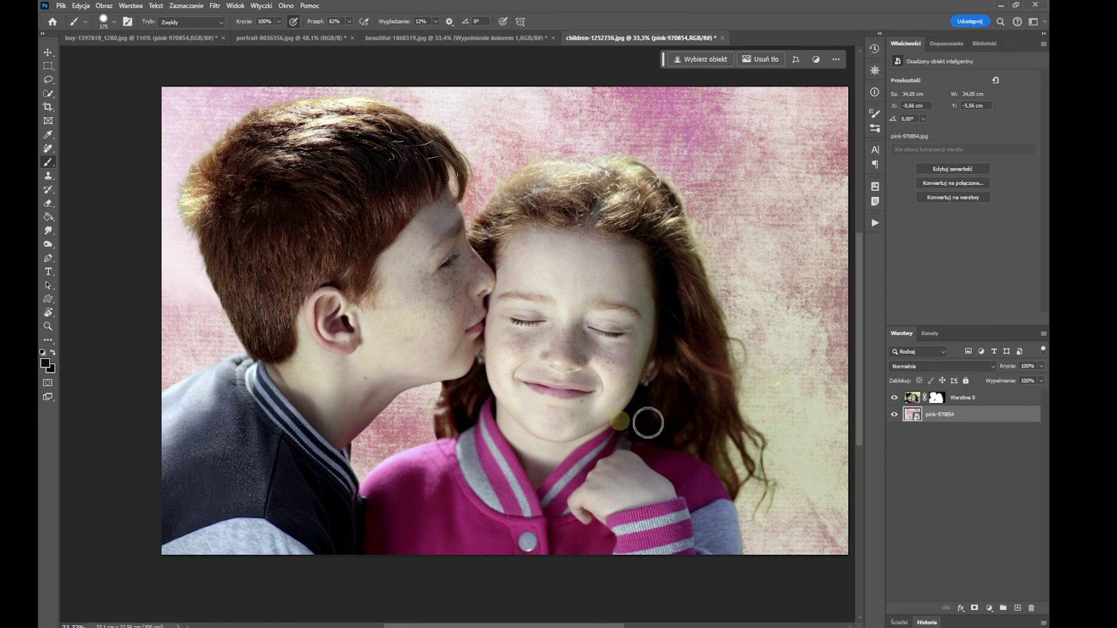
{"action": "left_click", "coordinate": [999, 399]}
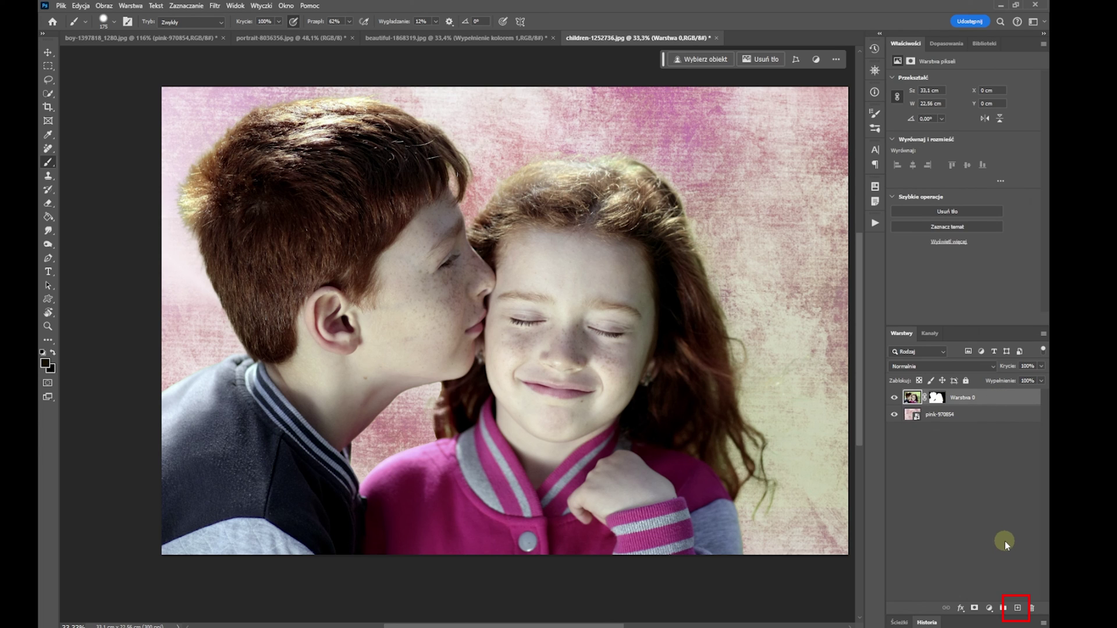
{"action": "left_click", "coordinate": [1017, 609]}
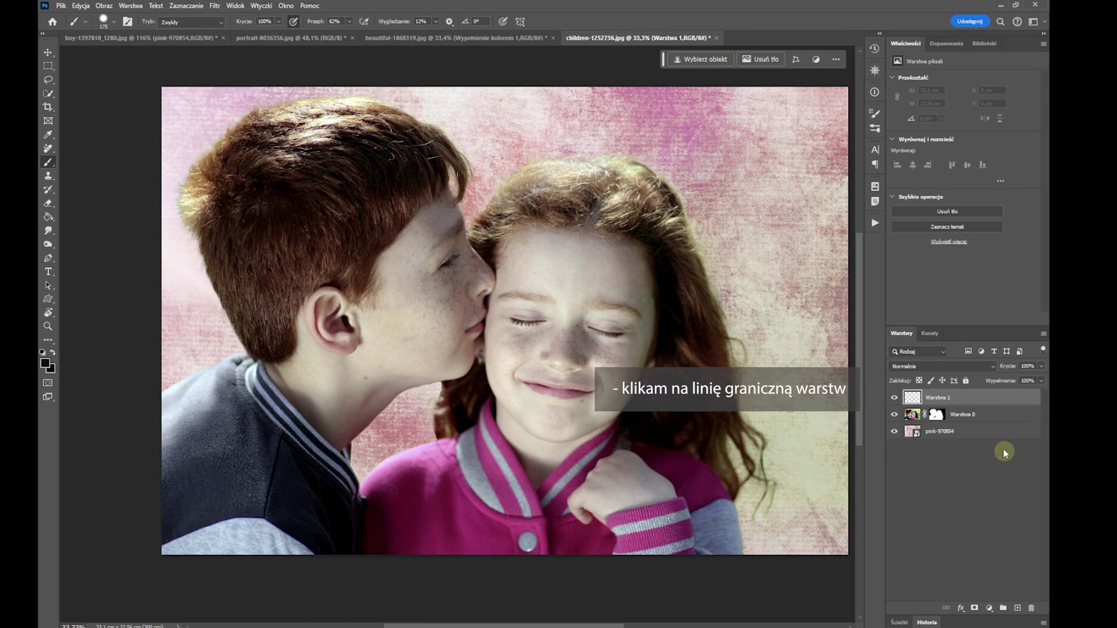
Step: Clip the new layer to Warstwa 0 and set its blend mode to Kolor
{"action": "left_click", "coordinate": [998, 406], "text": "alt"}
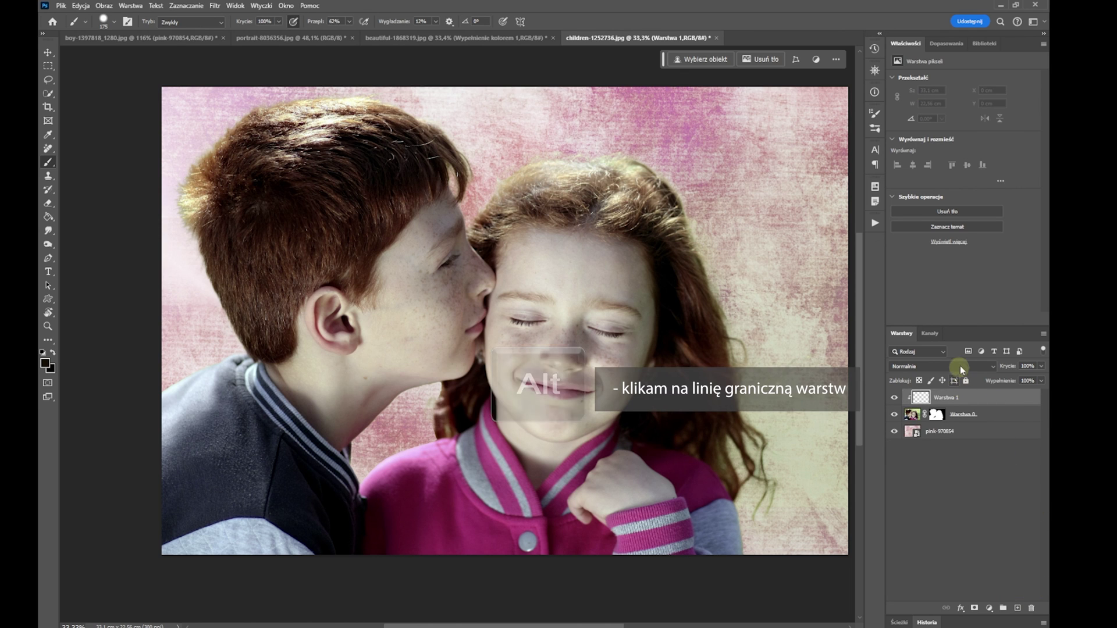
{"action": "left_click", "coordinate": [992, 366]}
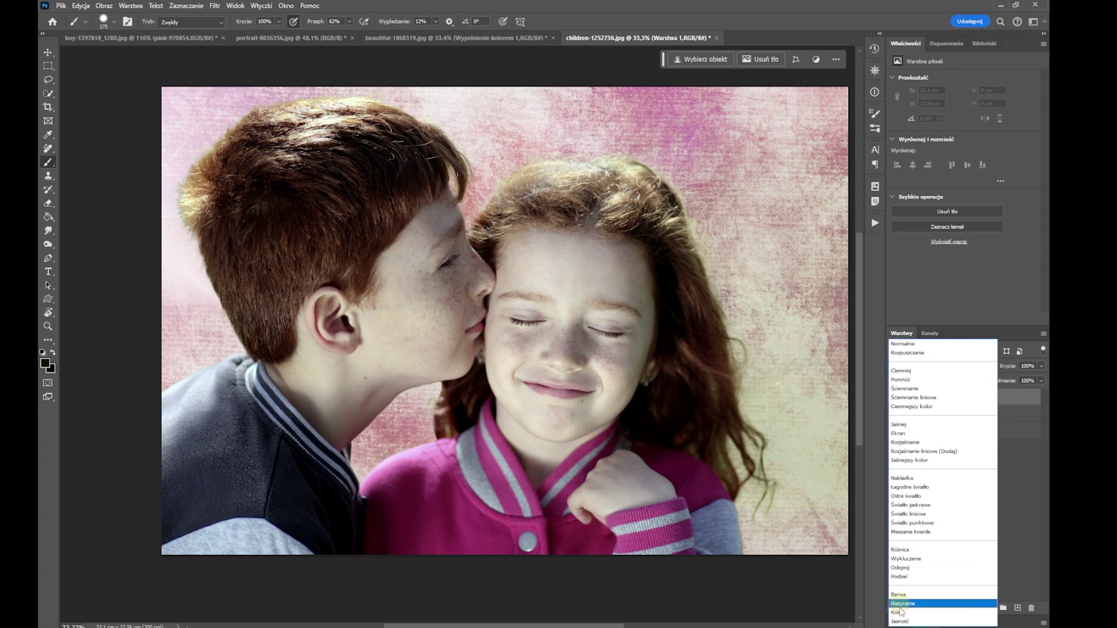
{"action": "left_click", "coordinate": [899, 611]}
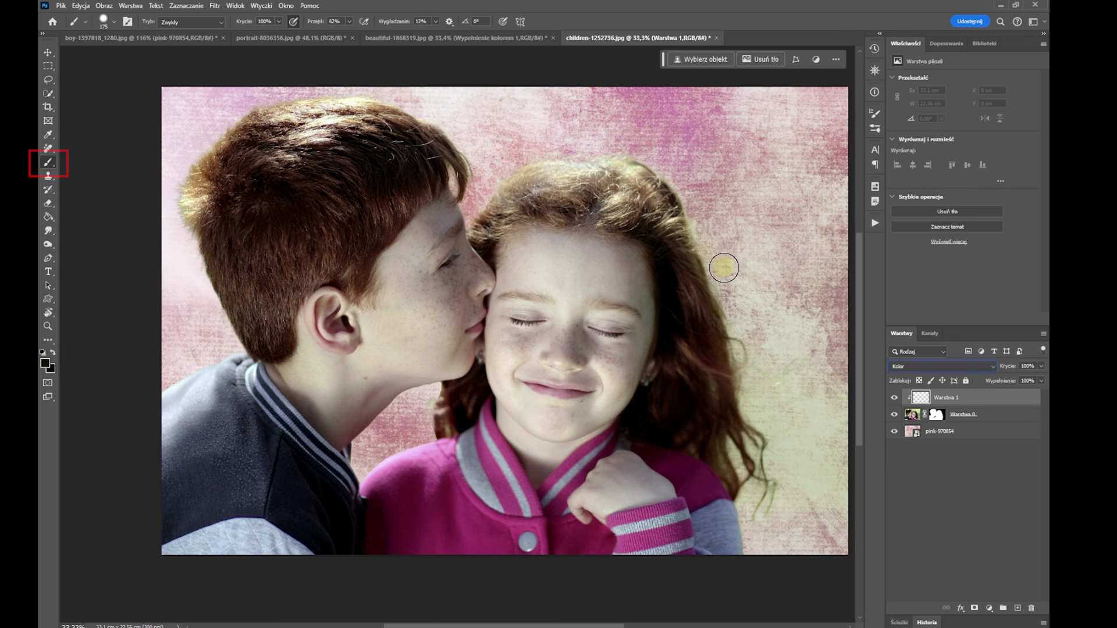
Step: Resize the brush and paint sampled hair colour over the girl's and boy's hair
{"action": "key", "text": "bracketright"}
{"action": "key", "text": "bracketright"}
{"action": "key", "text": "bracketright"}
{"action": "key", "text": "bracketright"}
{"action": "key", "text": "bracketright"}
{"action": "key", "text": "bracketleft"}
{"action": "key", "text": "bracketleft"}
{"action": "left_click", "coordinate": [673, 249], "text": "alt"}
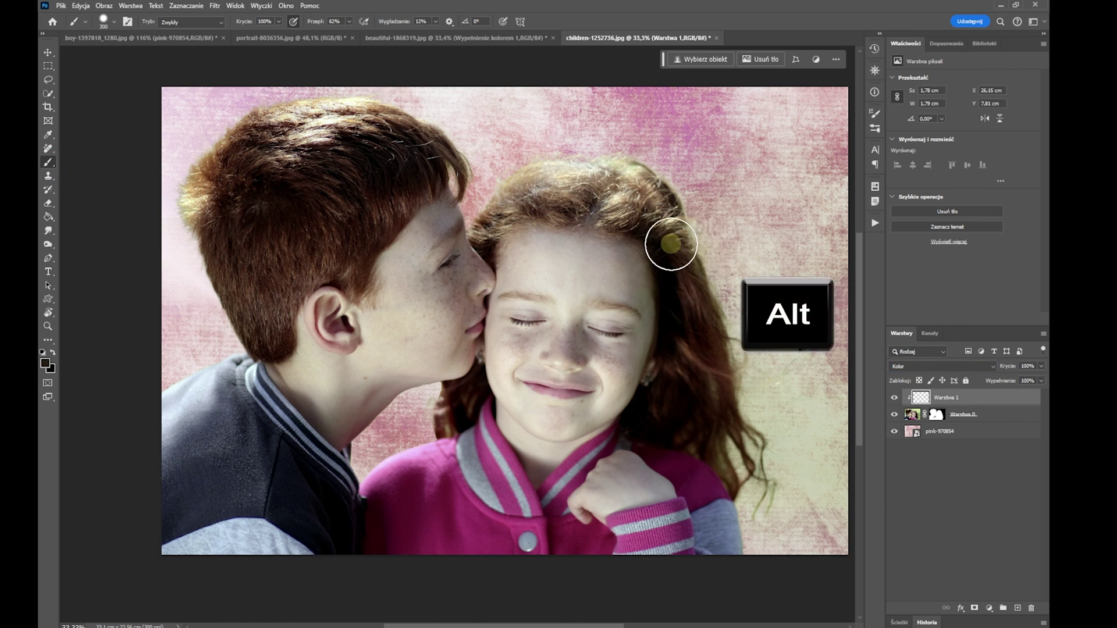
{"action": "mouse_move", "coordinate": [685, 244]}
{"action": "left_mouse_down"}
{"action": "mouse_move", "coordinate": [768, 517]}
{"action": "mouse_move", "coordinate": [770, 494]}
{"action": "mouse_move", "coordinate": [745, 465]}
{"action": "mouse_move", "coordinate": [750, 497]}
{"action": "mouse_move", "coordinate": [783, 539]}
{"action": "mouse_move", "coordinate": [773, 531]}
{"action": "mouse_move", "coordinate": [785, 466]}
{"action": "left_mouse_up"}
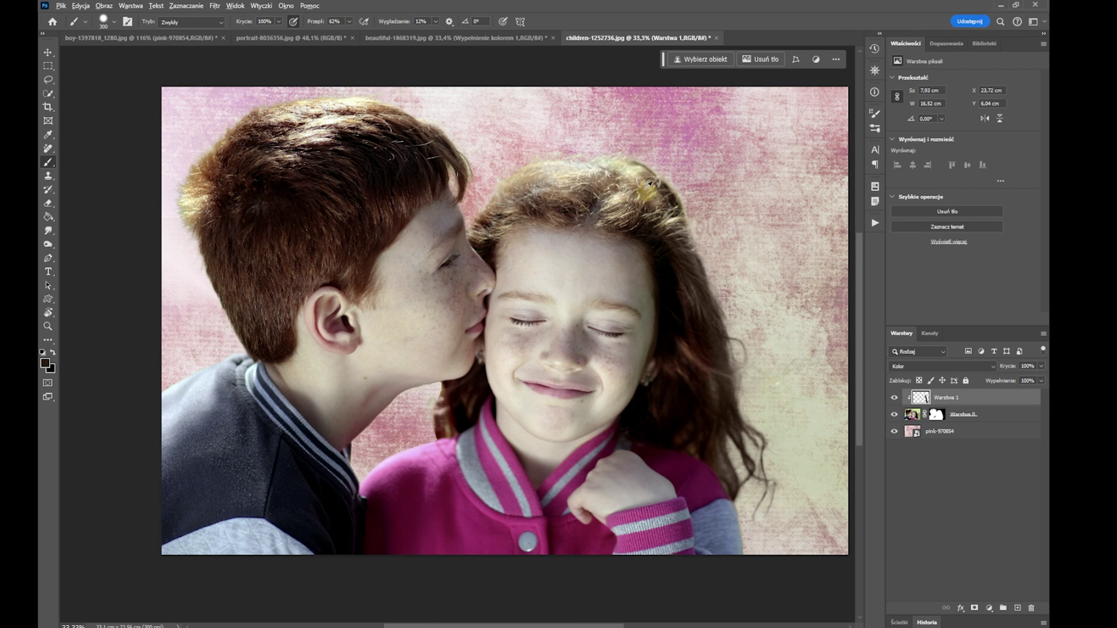
{"action": "left_click_drag", "start_coordinate": [591, 170], "coordinate": [626, 173]}
{"action": "mouse_move", "coordinate": [360, 84]}
{"action": "left_mouse_down"}
{"action": "mouse_move", "coordinate": [264, 93]}
{"action": "mouse_move", "coordinate": [193, 159]}
{"action": "mouse_move", "coordinate": [175, 242]}
{"action": "mouse_move", "coordinate": [180, 169]}
{"action": "mouse_move", "coordinate": [214, 192]}
{"action": "mouse_move", "coordinate": [249, 112]}
{"action": "mouse_move", "coordinate": [294, 105]}
{"action": "left_mouse_up"}
{"action": "key", "text": "x"}
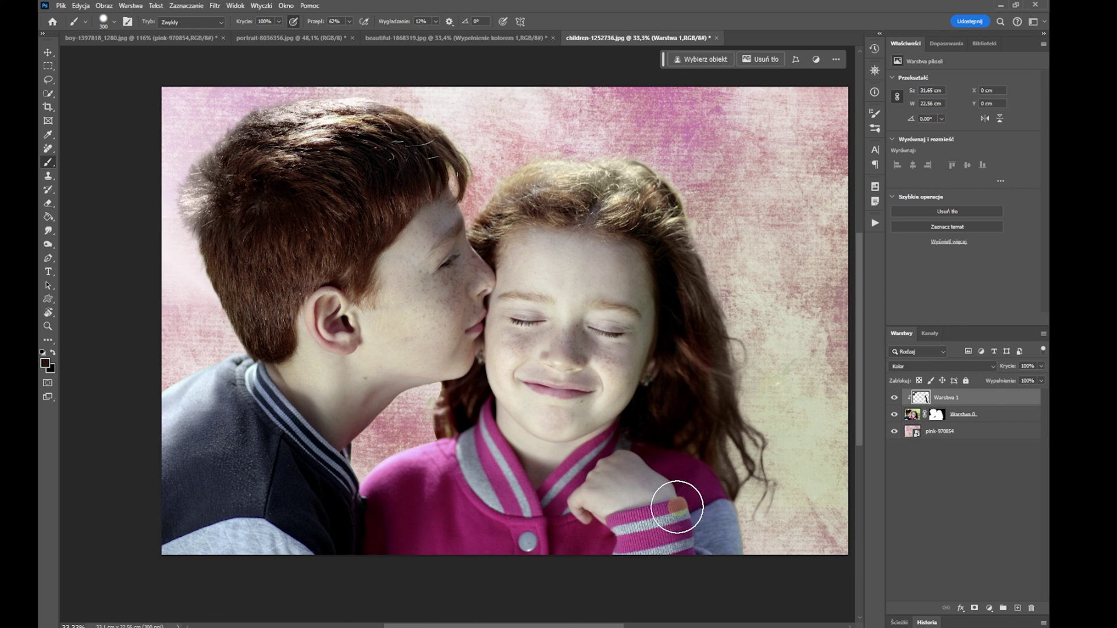
Step: Sample skin tones and paint them over the girl's cheek and nose-to-forehead, adjusting brush size
{"action": "left_click", "coordinate": [626, 269], "text": "alt"}
{"action": "mouse_move", "coordinate": [642, 321]}
{"action": "left_mouse_down"}
{"action": "mouse_move", "coordinate": [614, 399]}
{"action": "mouse_move", "coordinate": [638, 368]}
{"action": "left_mouse_up"}
{"action": "left_click", "coordinate": [591, 283], "text": "alt"}
{"action": "mouse_move", "coordinate": [568, 324]}
{"action": "left_mouse_down"}
{"action": "mouse_move", "coordinate": [547, 276]}
{"action": "mouse_move", "coordinate": [560, 249]}
{"action": "left_mouse_up"}
{"action": "right_click", "coordinate": [587, 254]}
{"action": "left_click", "coordinate": [698, 282]}
{"action": "left_click", "coordinate": [589, 269]}
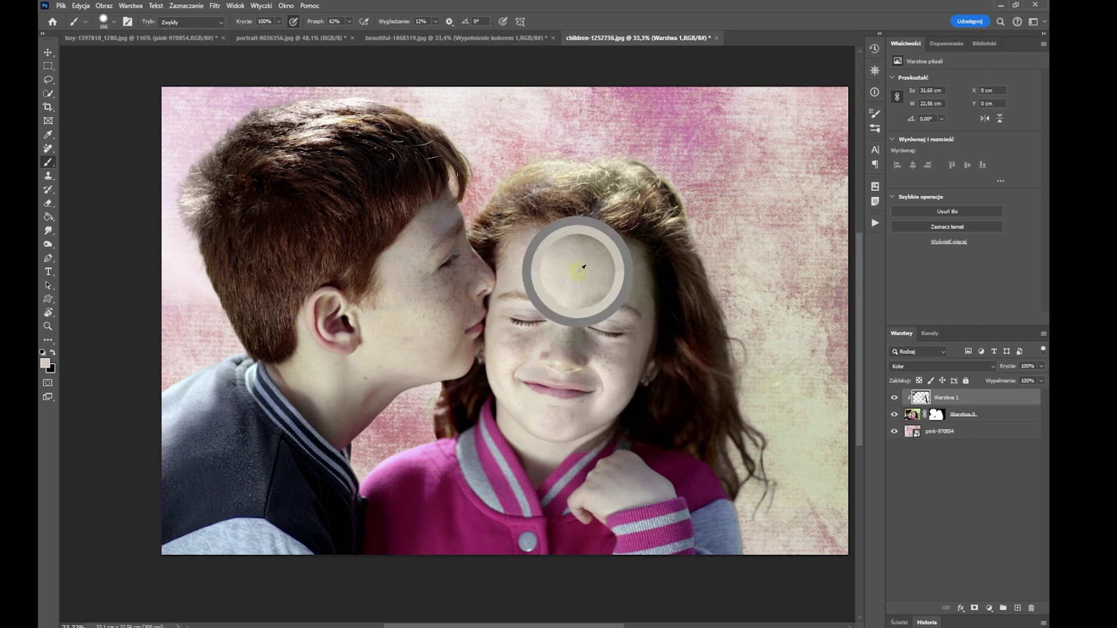
{"action": "left_click", "coordinate": [582, 303], "text": "alt"}
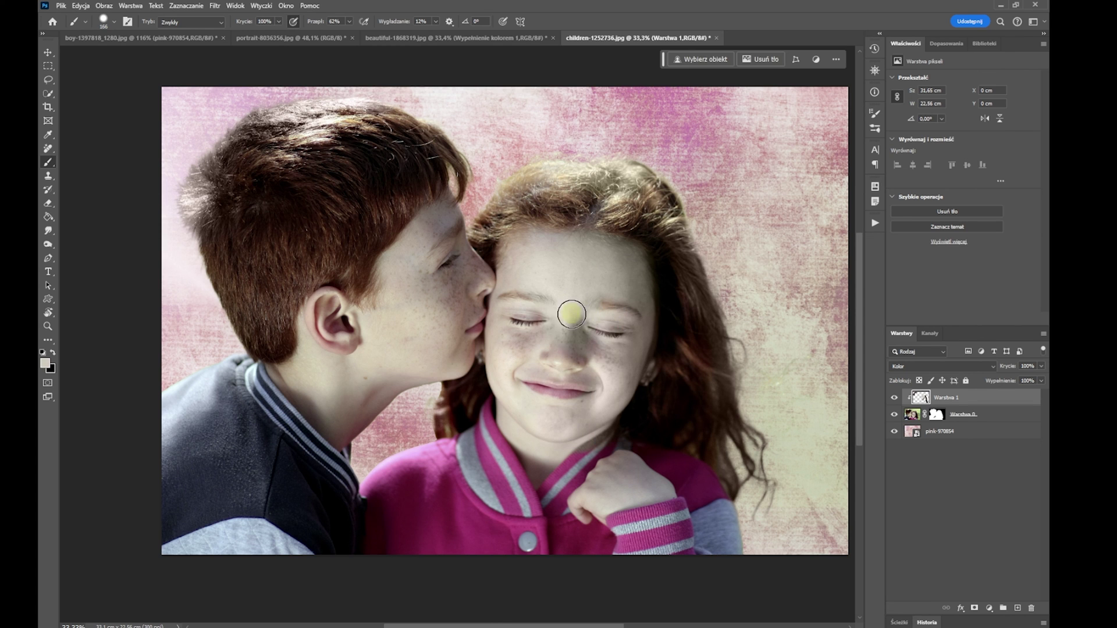
{"action": "left_click", "coordinate": [626, 382], "text": "alt"}
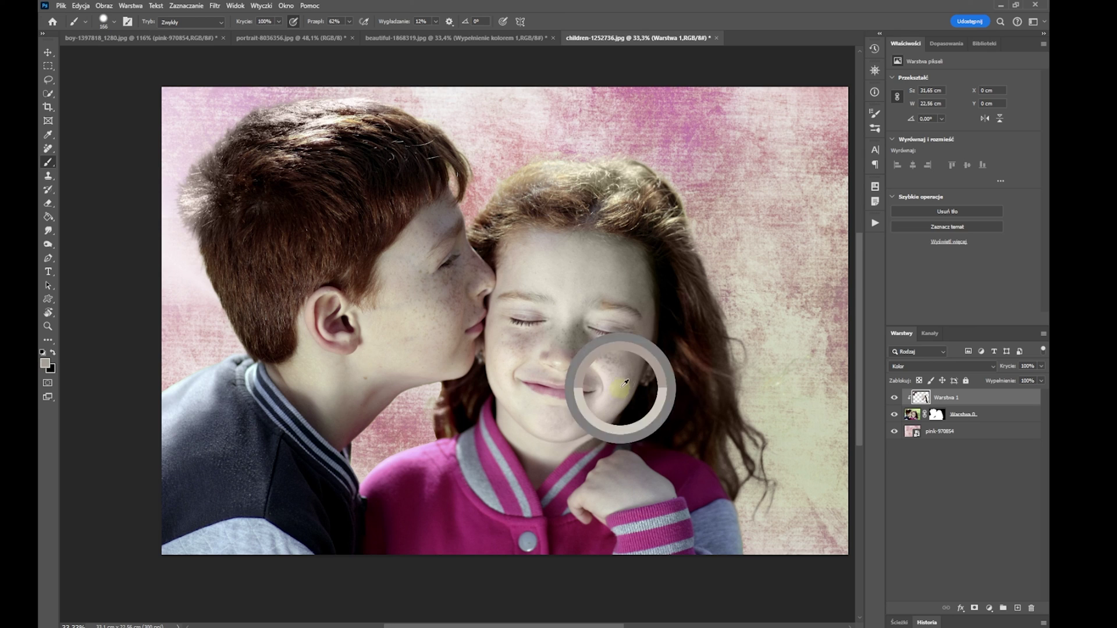